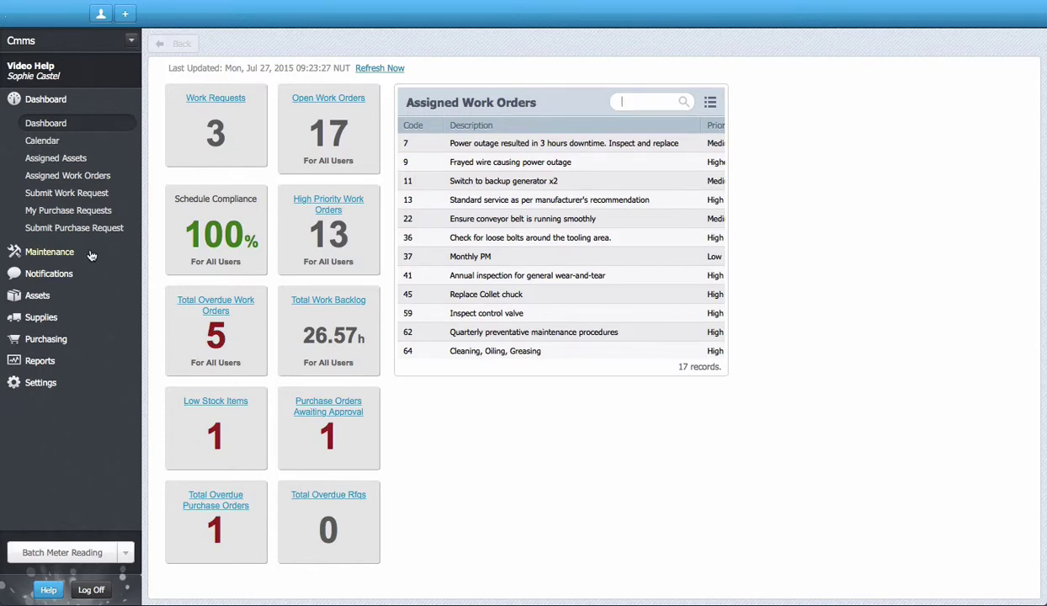
Step: Create a new work order and assign it to the CNC Lathe (A154) asset found by searching for CNC
click(49, 252)
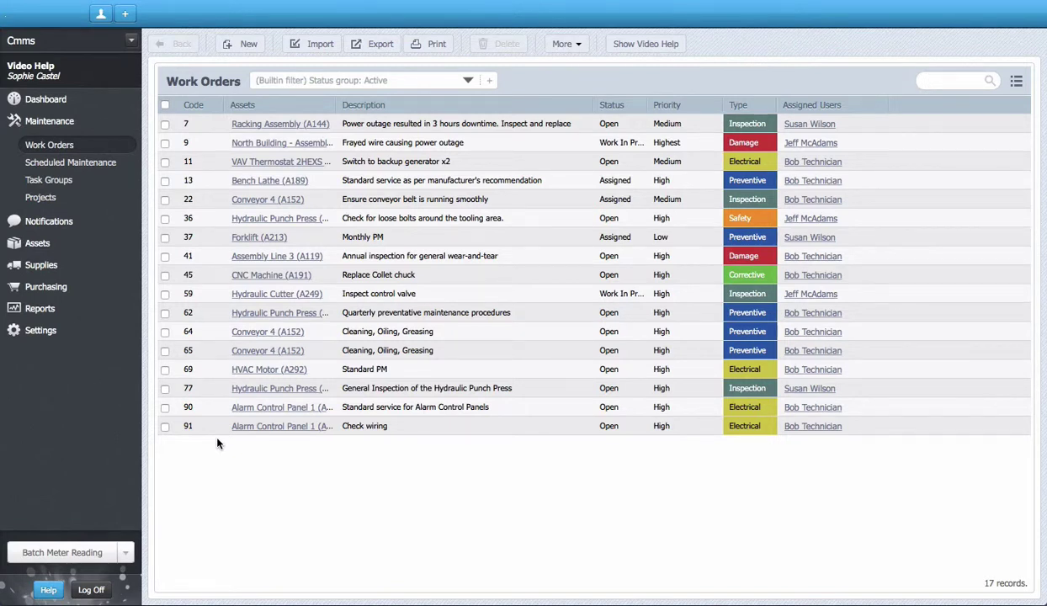
click(246, 49)
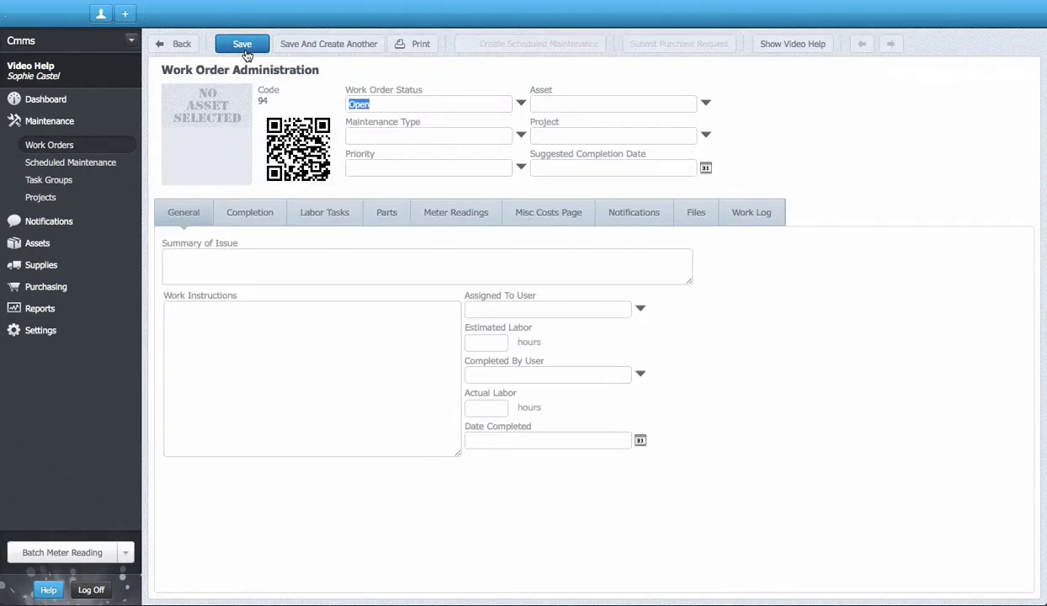
click(706, 106)
click(676, 135)
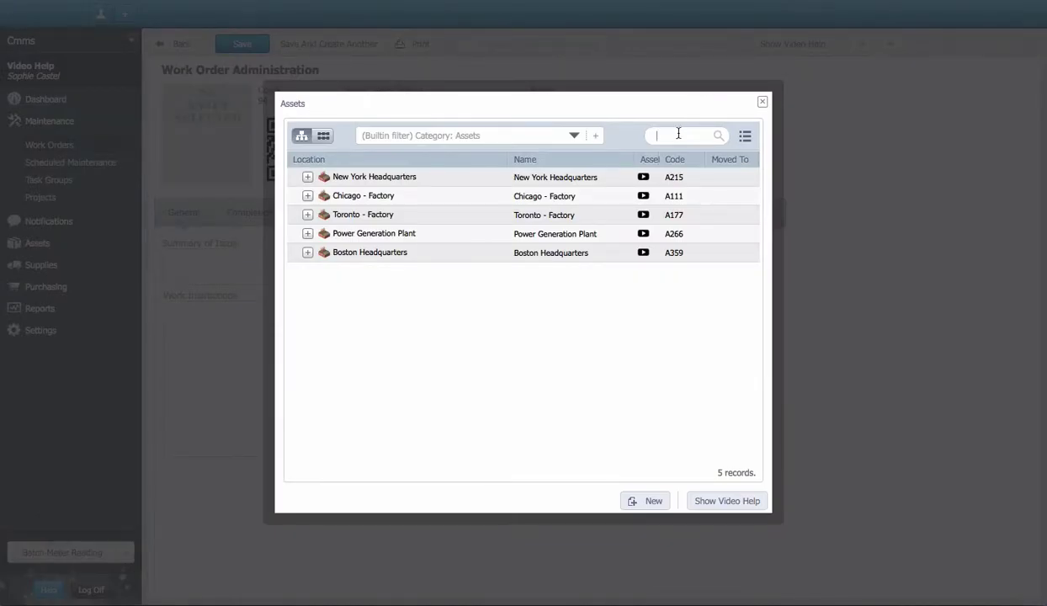
text(CNC)
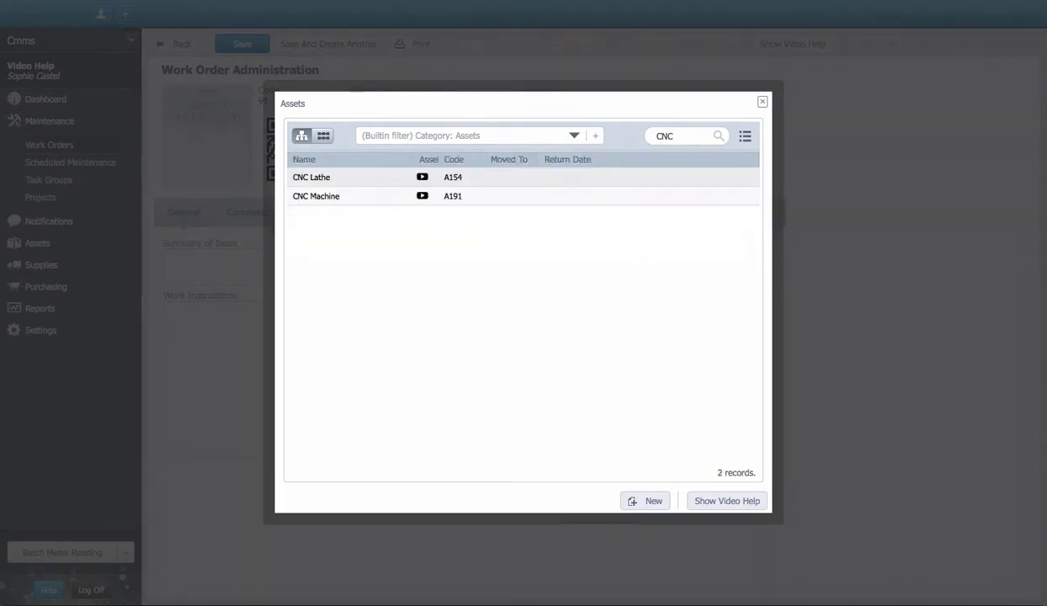
double_click(380, 184)
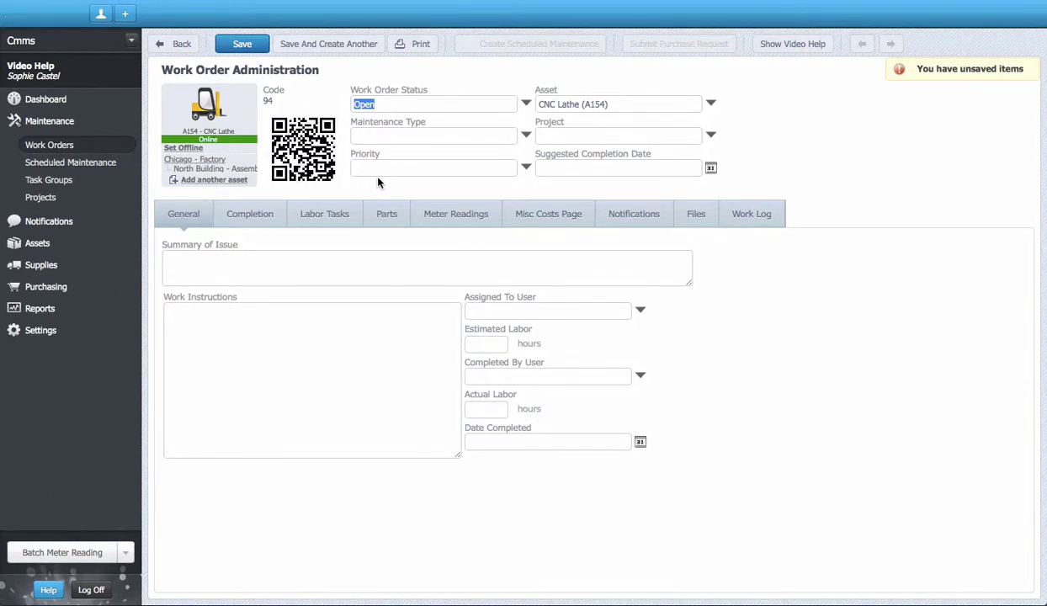
Step: Set the maintenance type to Breakdown, the priority to High and the suggested completion date to Jul 27, 2015
click(527, 136)
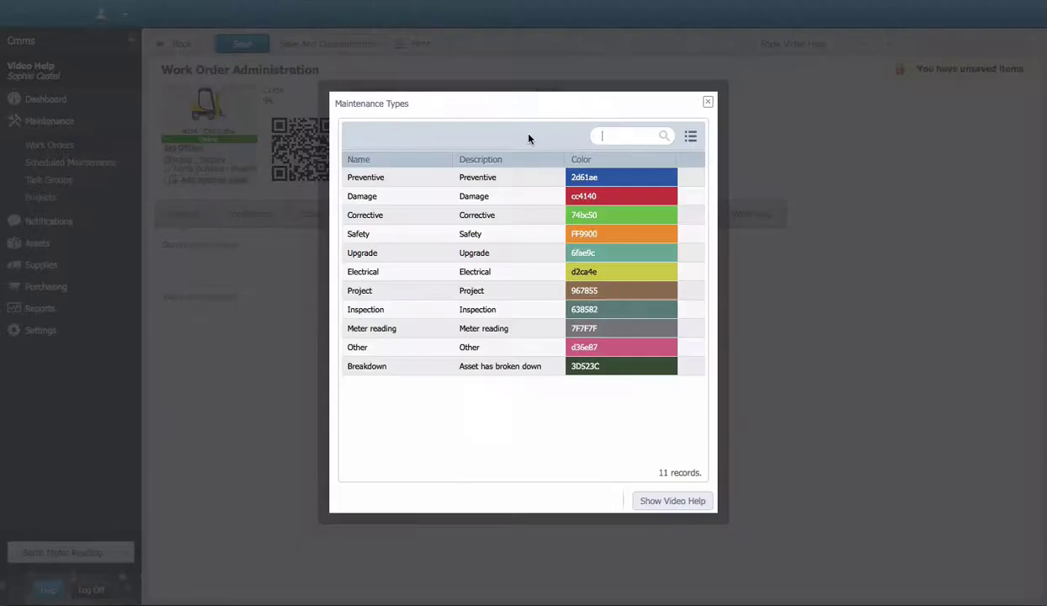
click(398, 364)
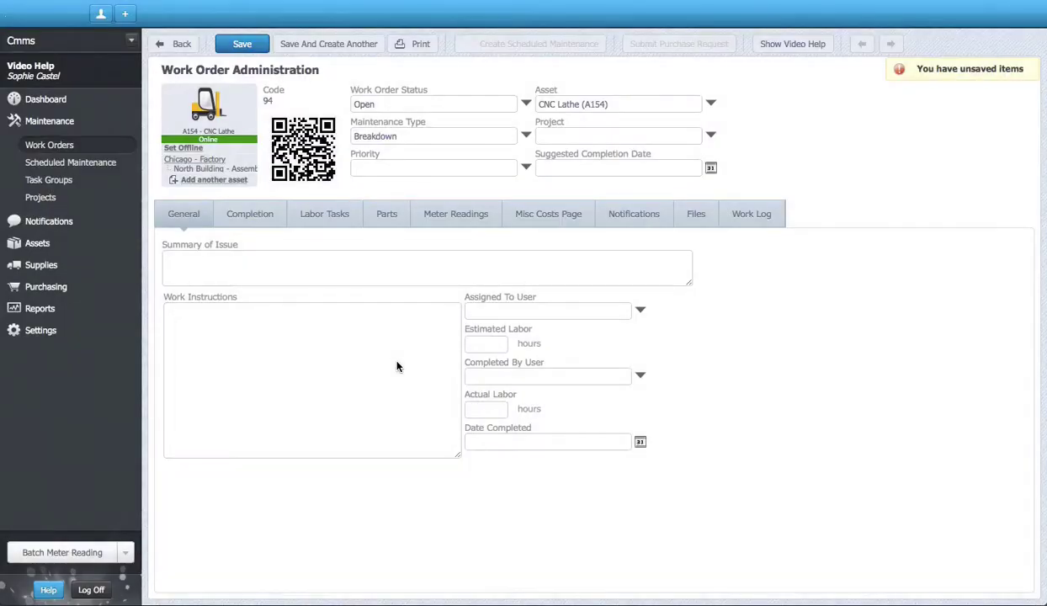
click(526, 166)
click(514, 196)
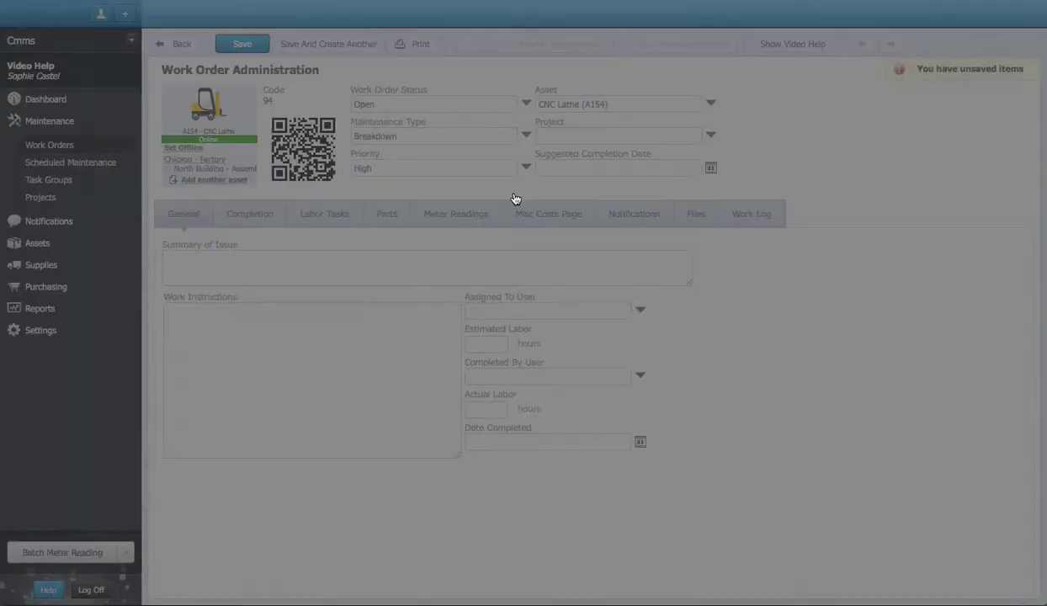
click(709, 168)
click(598, 141)
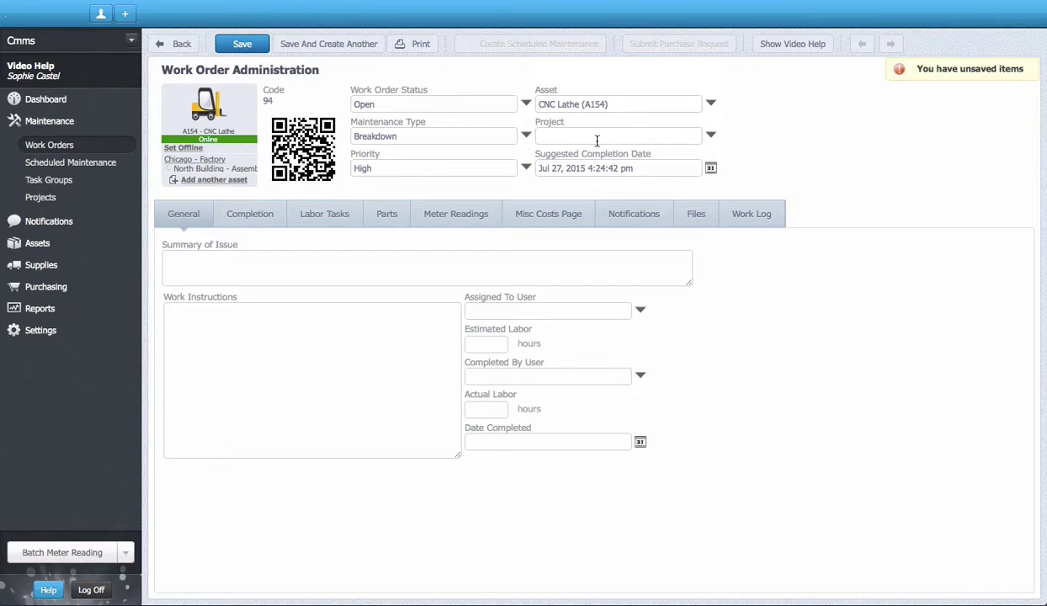
Step: Enter "System coolant leak" as the summary of issue and "Investigate issue" as the work instructions
click(329, 259)
text(System co)
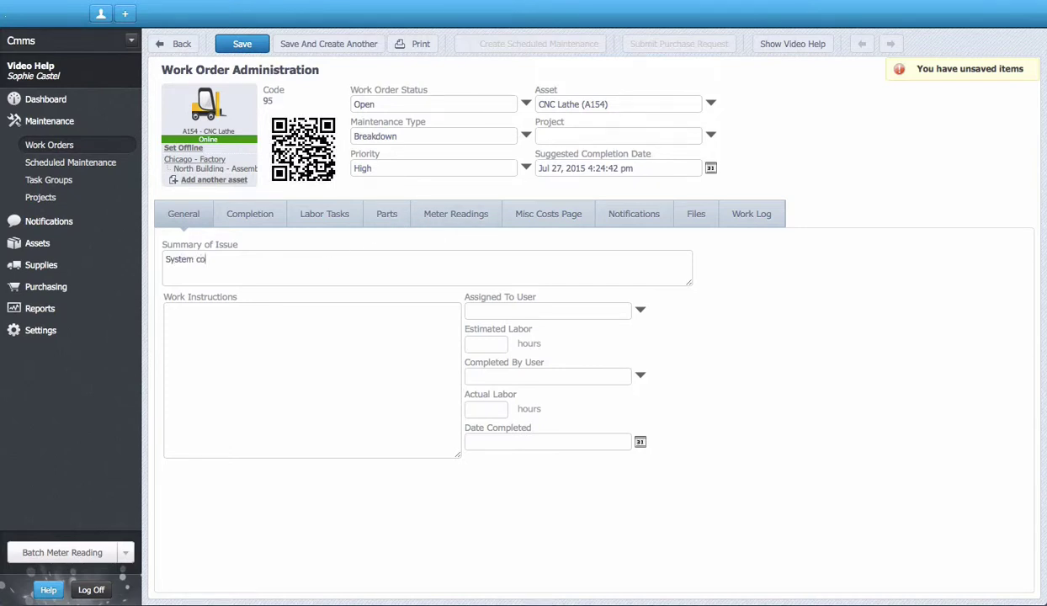
text(olant leak)
click(332, 338)
text(Investigate is)
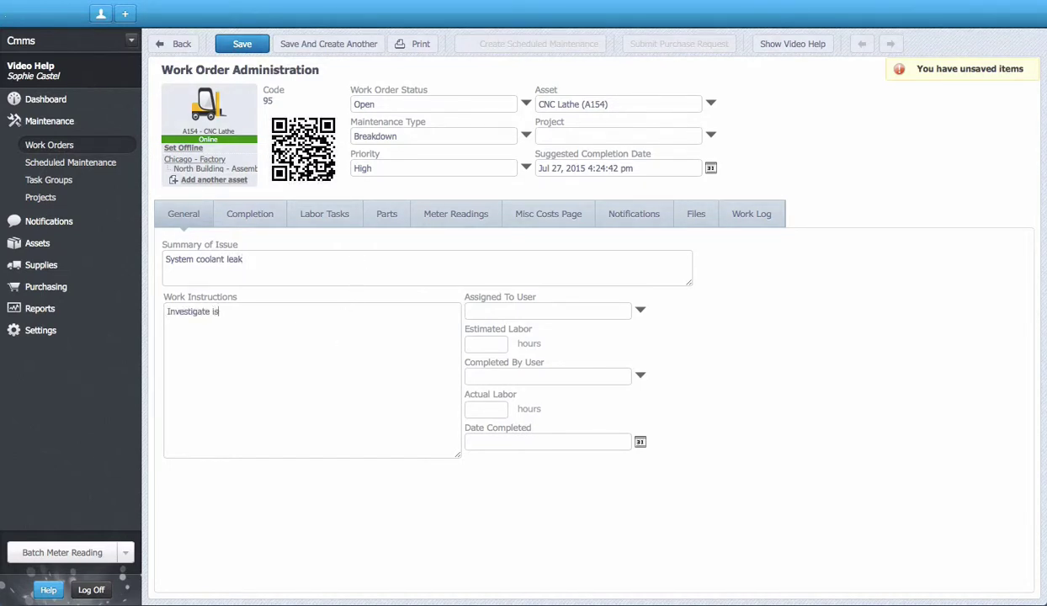
text(sue)
Step: Assign the work order to the individual technician's user account and set the estimated labor to 3 hours
click(641, 310)
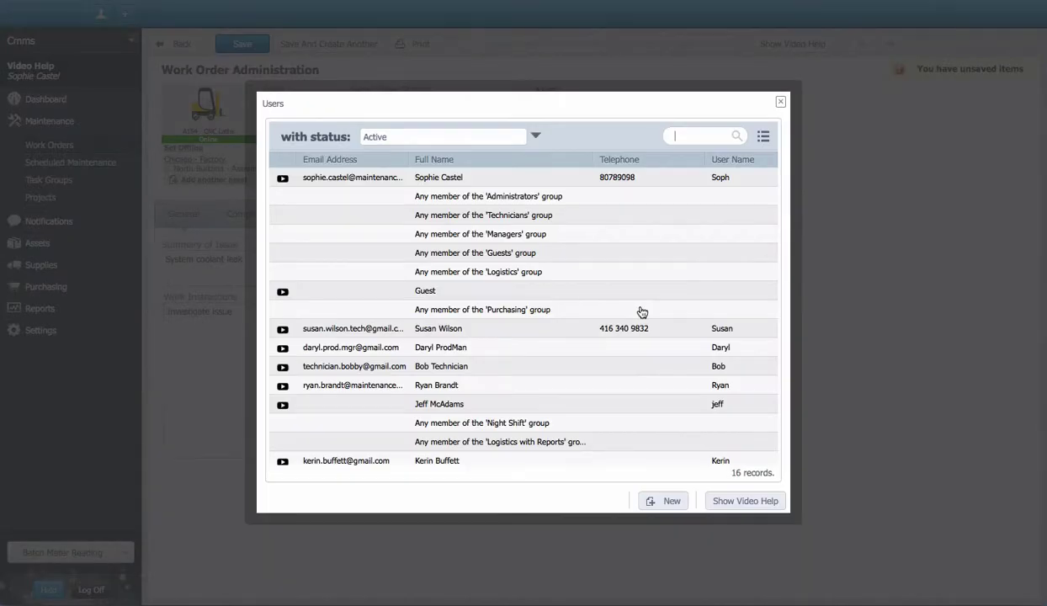
click(496, 366)
click(486, 346)
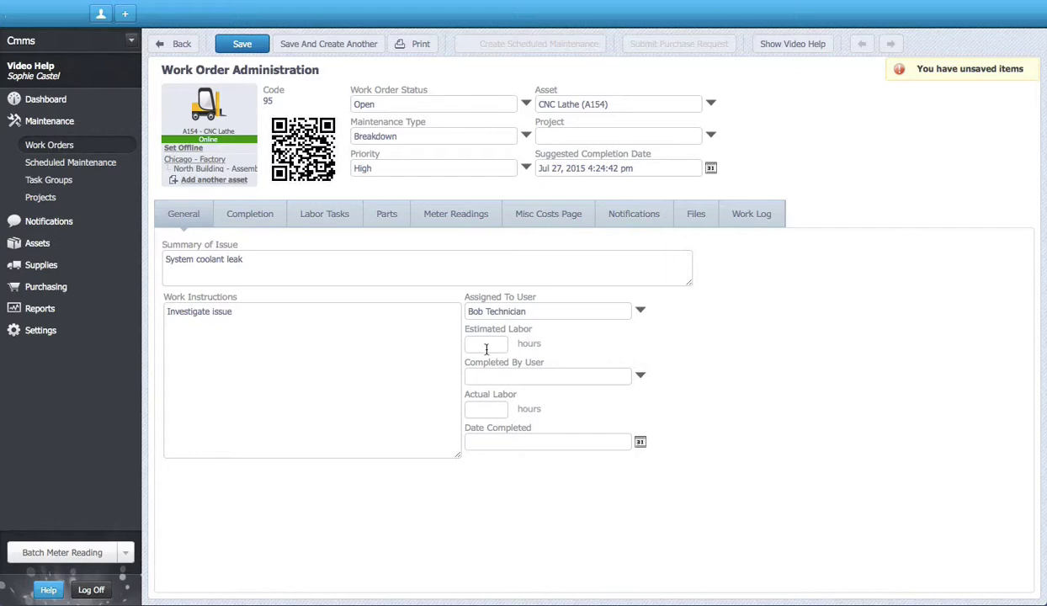
text(3)
Step: Add a labor task to the work order with the description "Perform lockout"
click(328, 225)
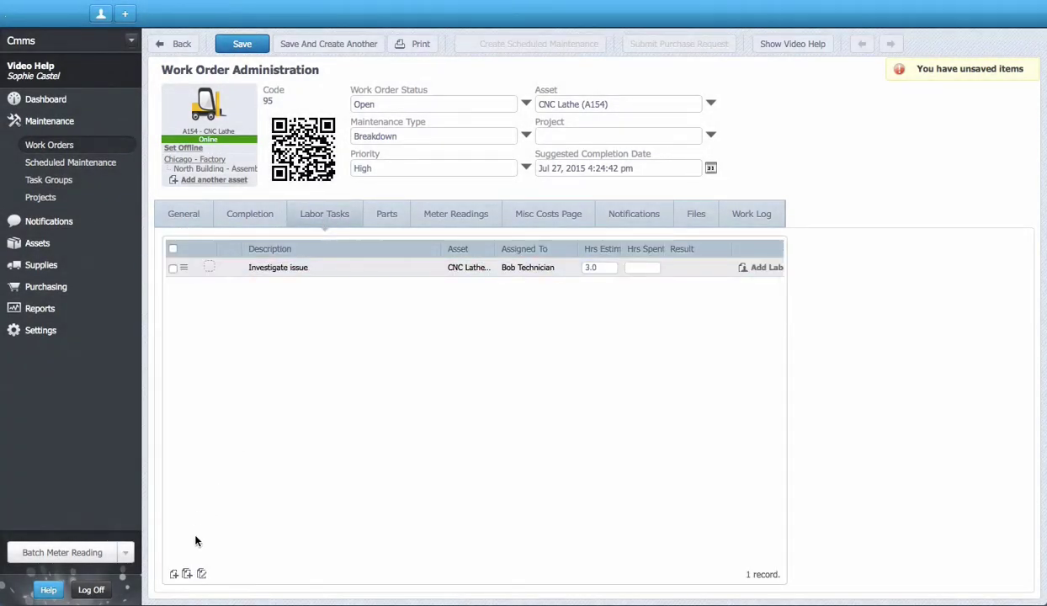
click(173, 575)
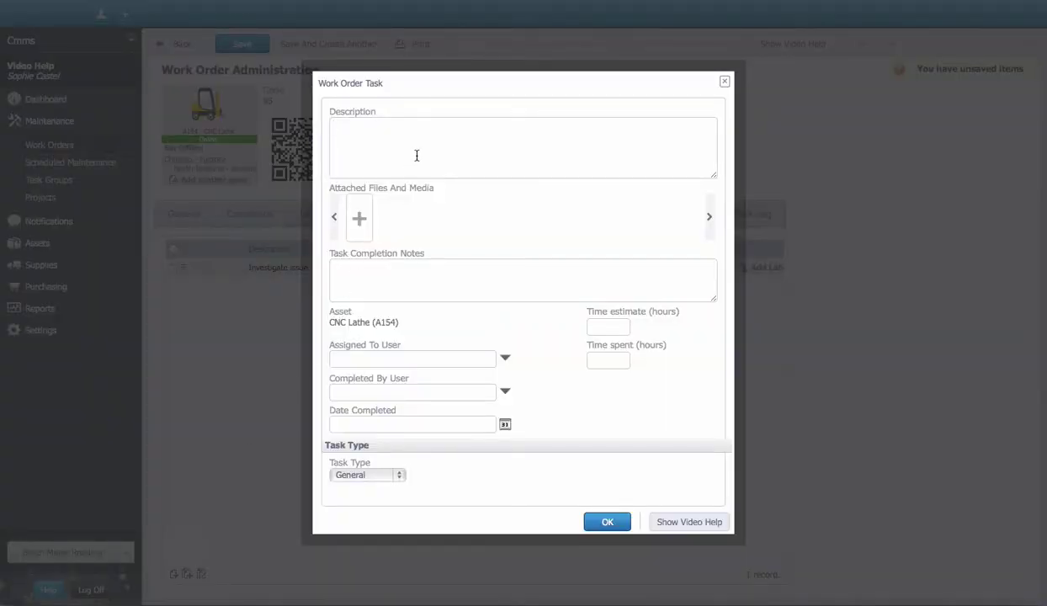
text(Perform lockout)
Step: Upload Lockout Procedures.pdf from the Desktop and attach it to the lockout task
click(366, 237)
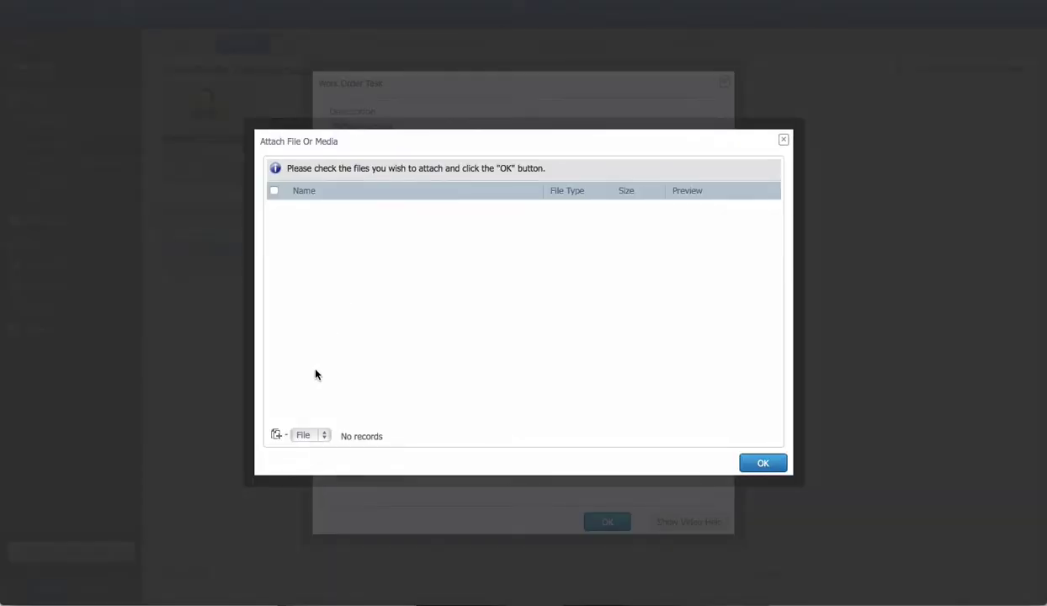
click(277, 436)
click(492, 50)
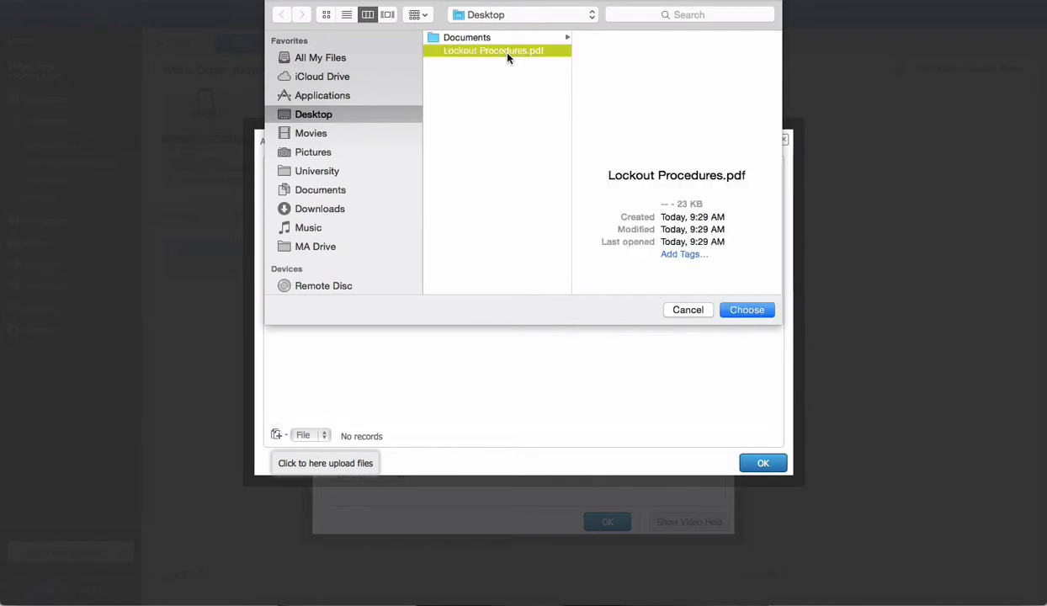
click(734, 308)
click(274, 209)
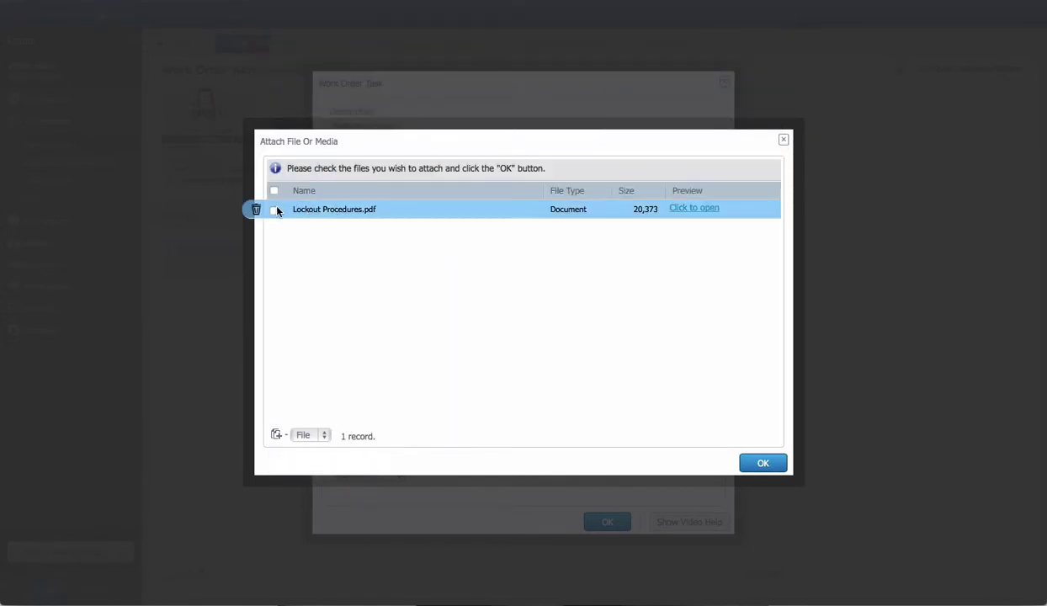
click(762, 463)
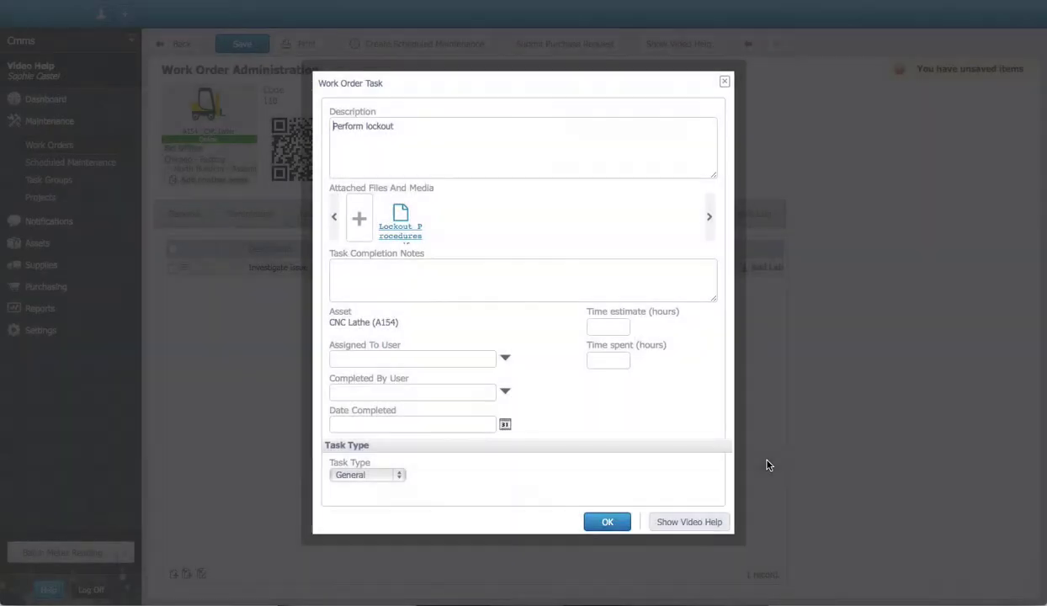
Step: Assign the lockout task to the same technician with a time estimate of 1 hour, and confirm the task
click(505, 358)
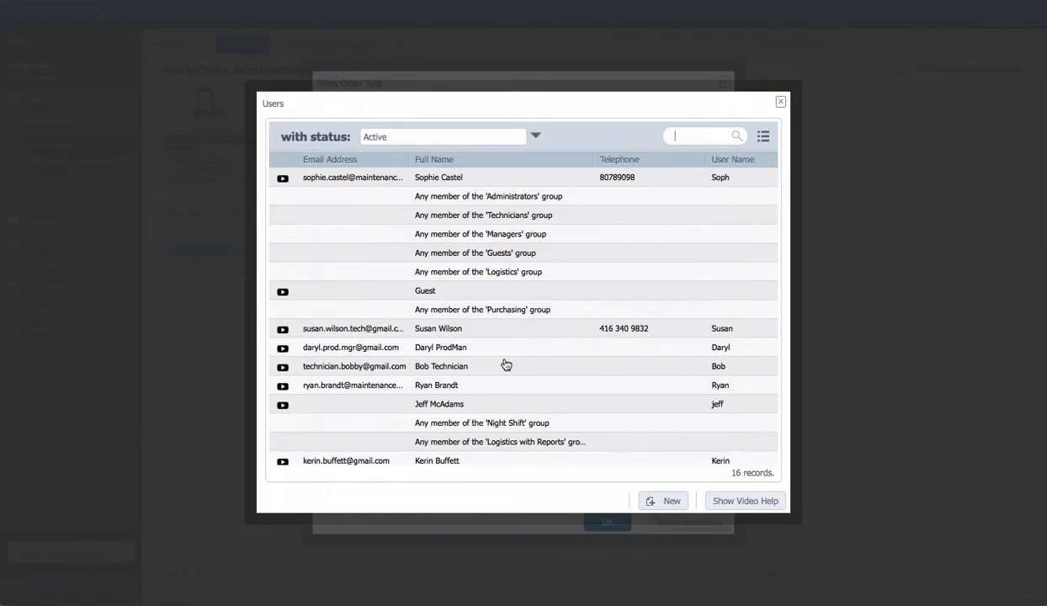
click(479, 372)
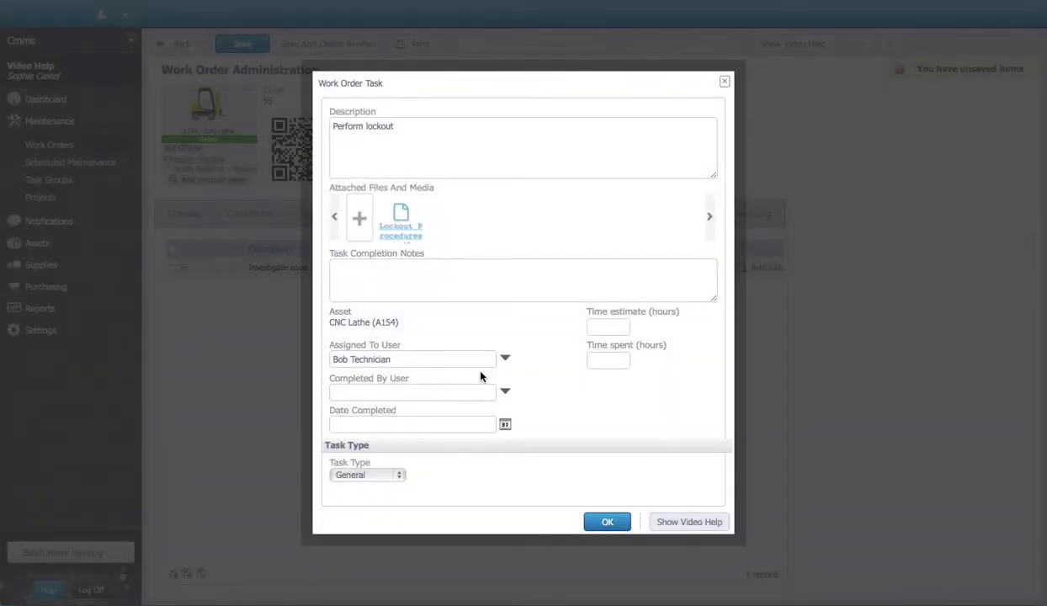
click(610, 327)
text(0.45)
click(599, 524)
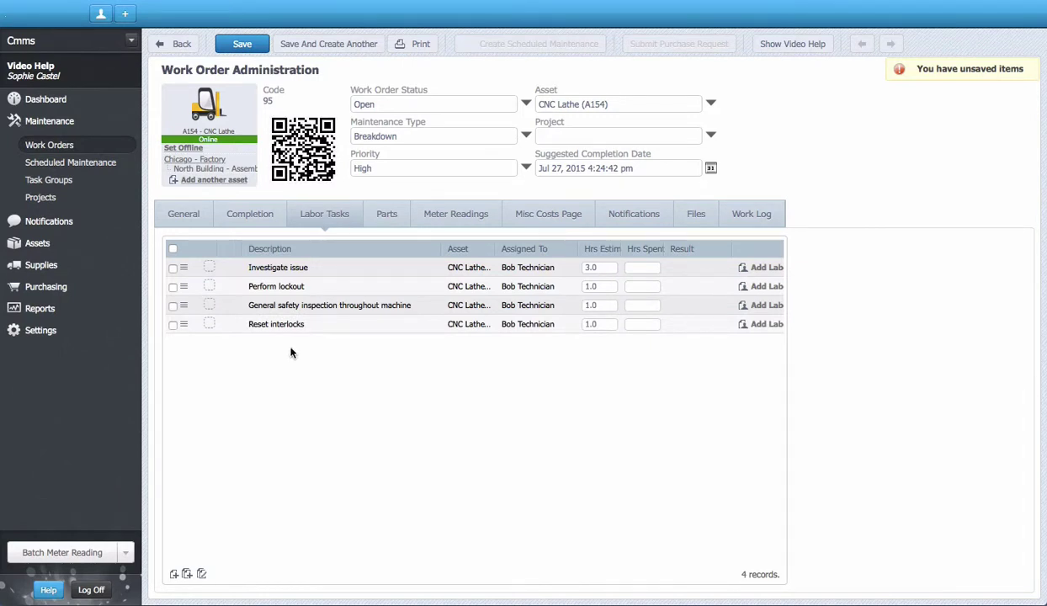
Step: Review the numbered work instructions against the labor task list, and save the work order
click(183, 221)
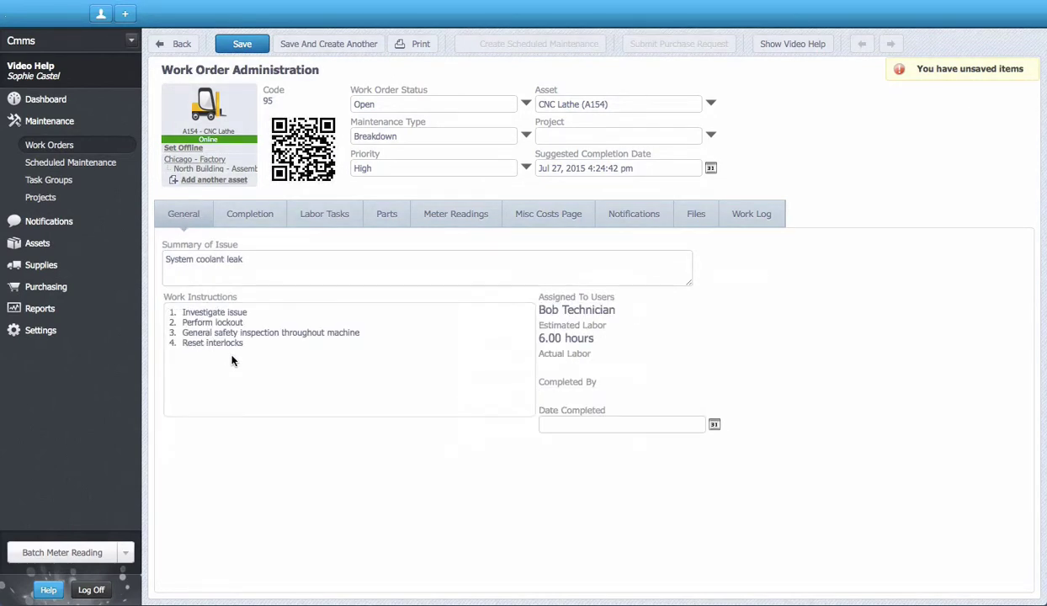
click(317, 224)
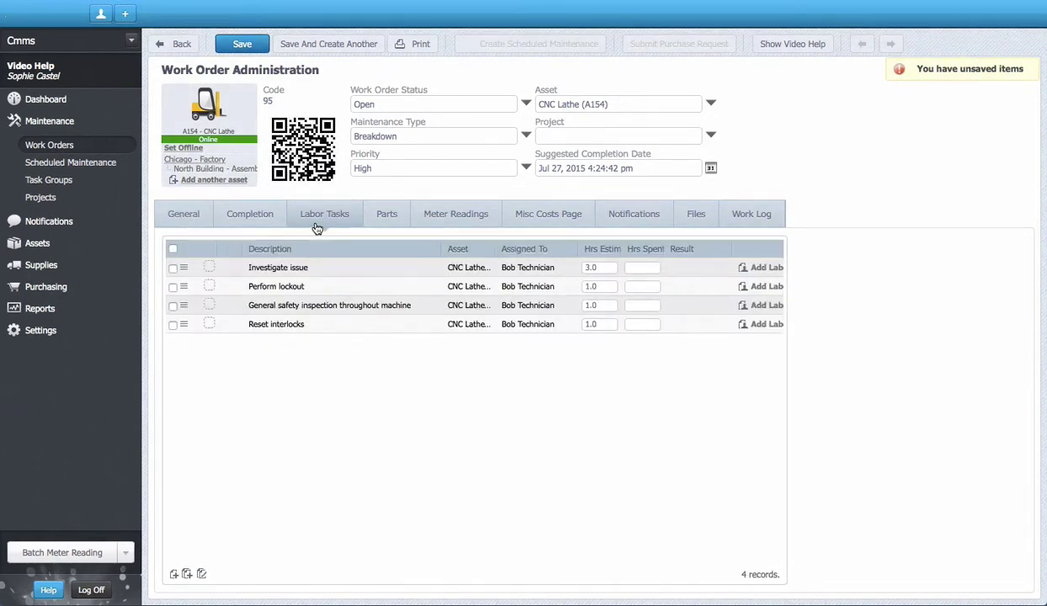
click(200, 224)
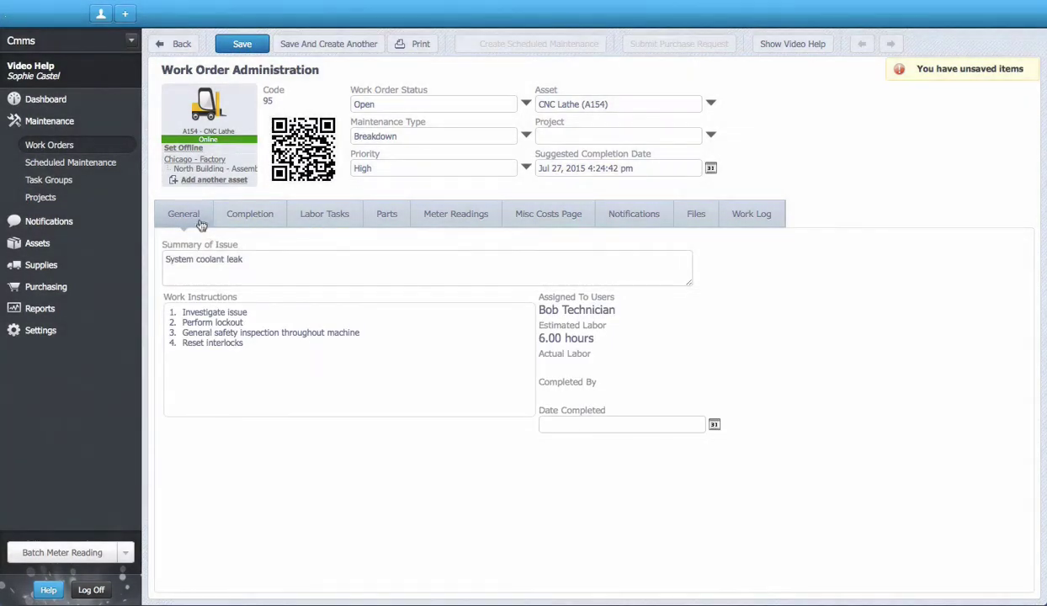
click(243, 42)
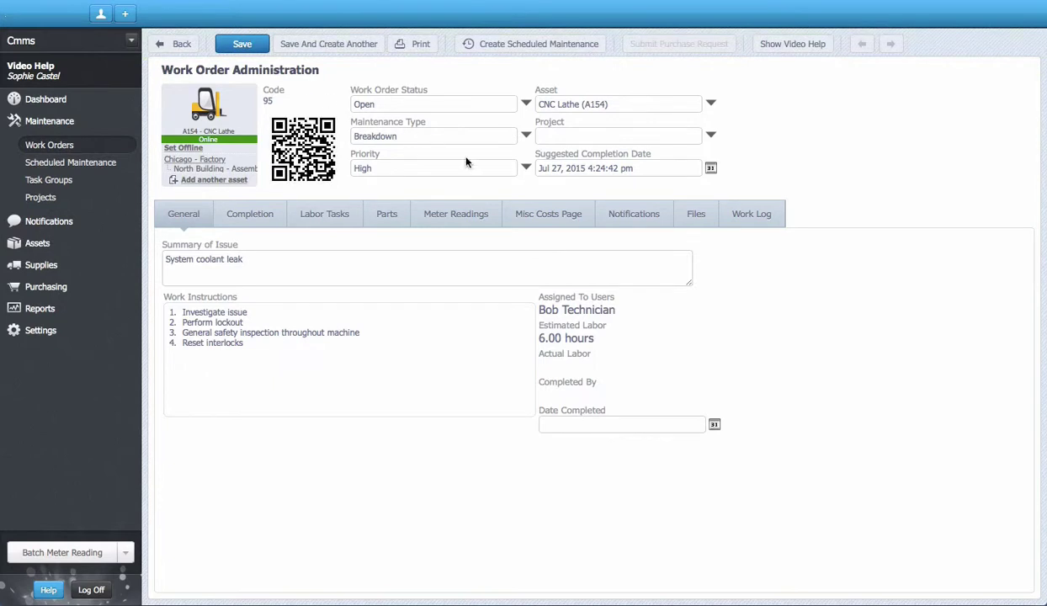
Step: Add the production manager to the work order's notifications with only Notify On Completion enabled, and save the work order
click(635, 220)
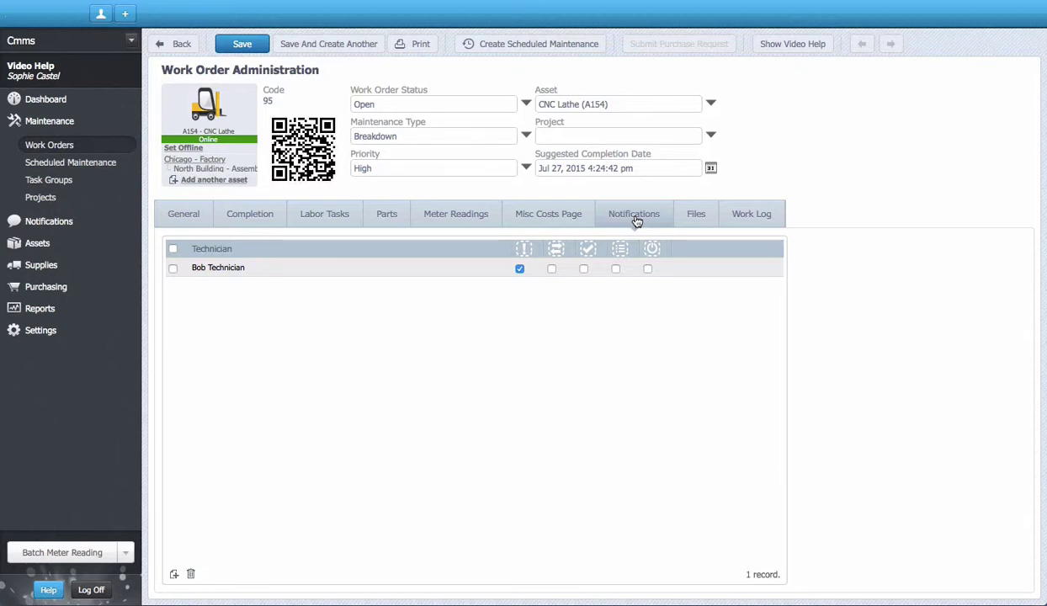
click(174, 573)
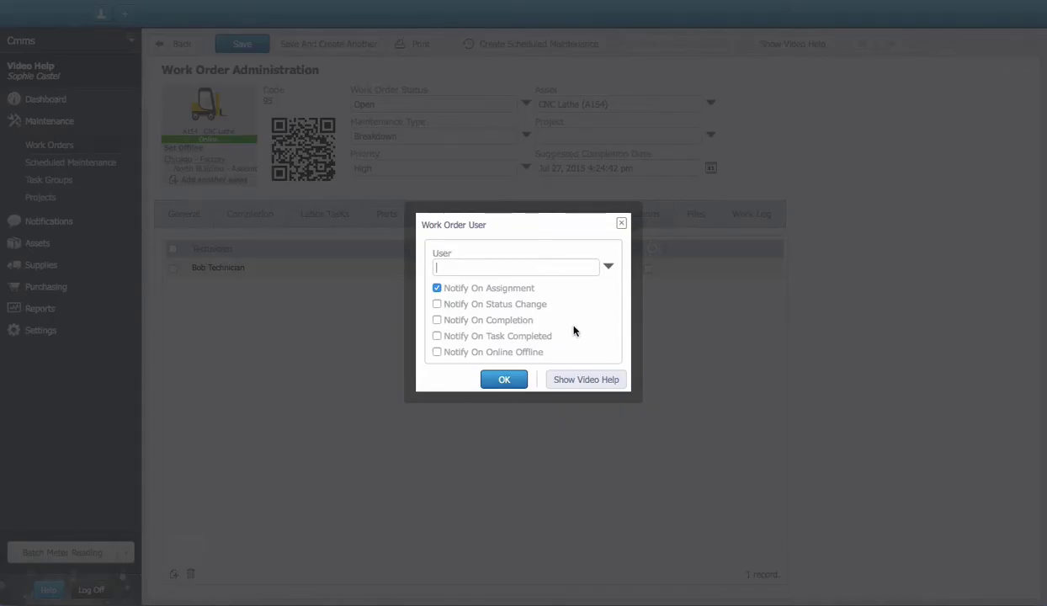
click(607, 266)
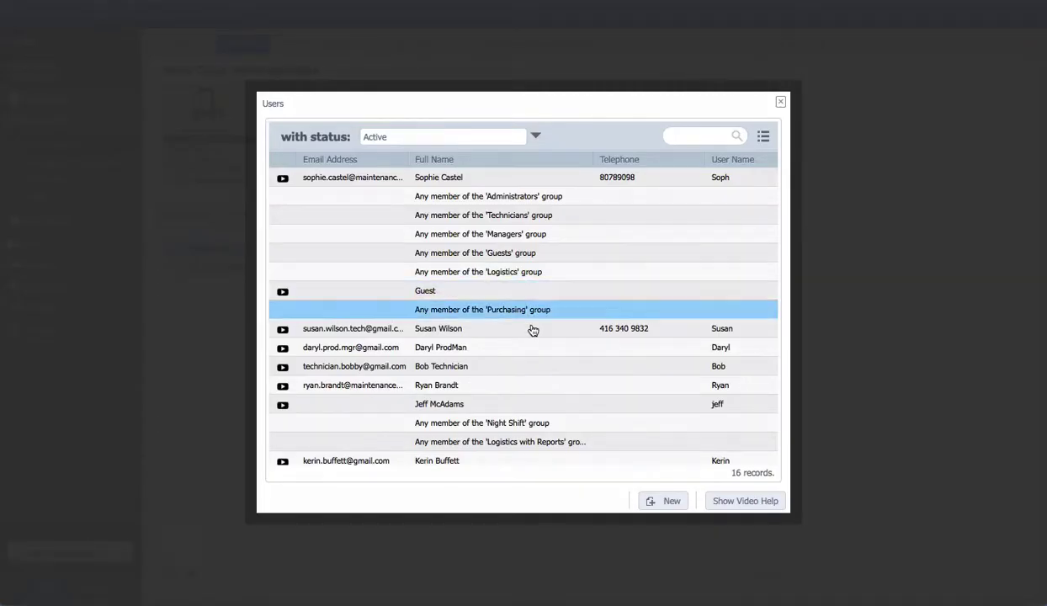
click(518, 347)
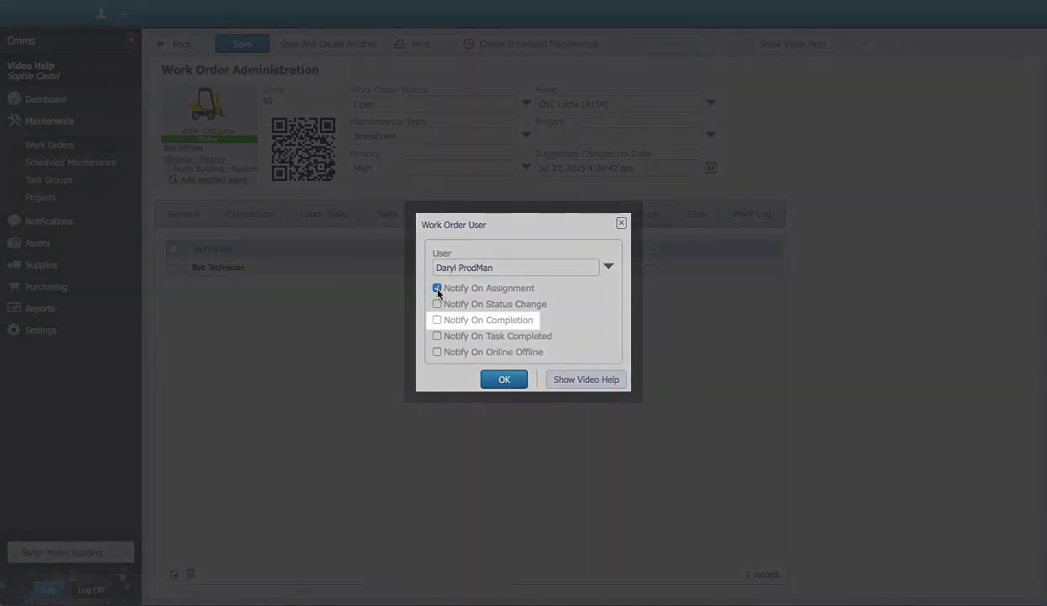
click(437, 288)
click(437, 319)
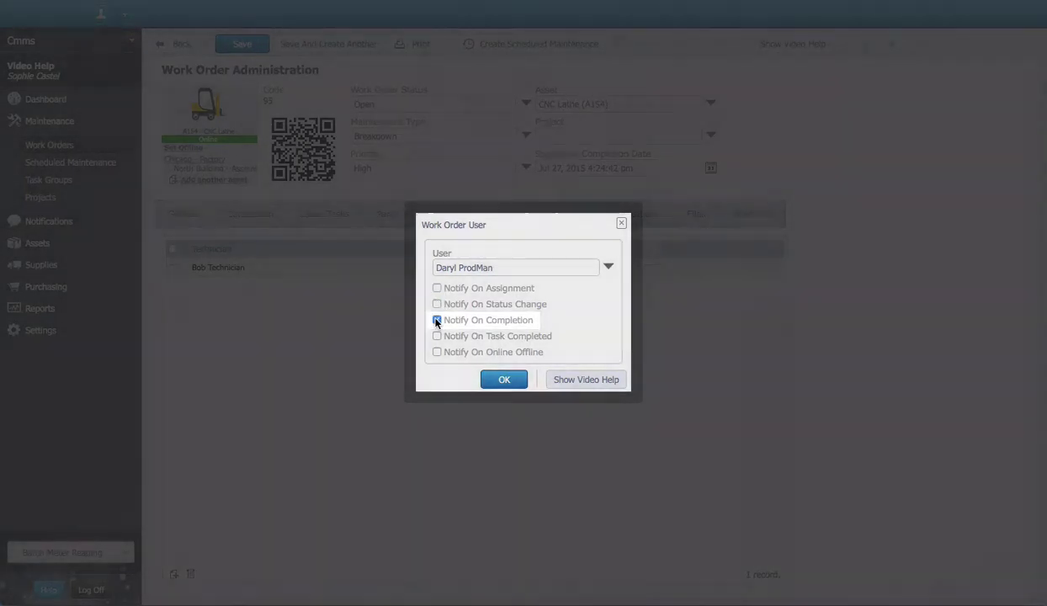
click(492, 380)
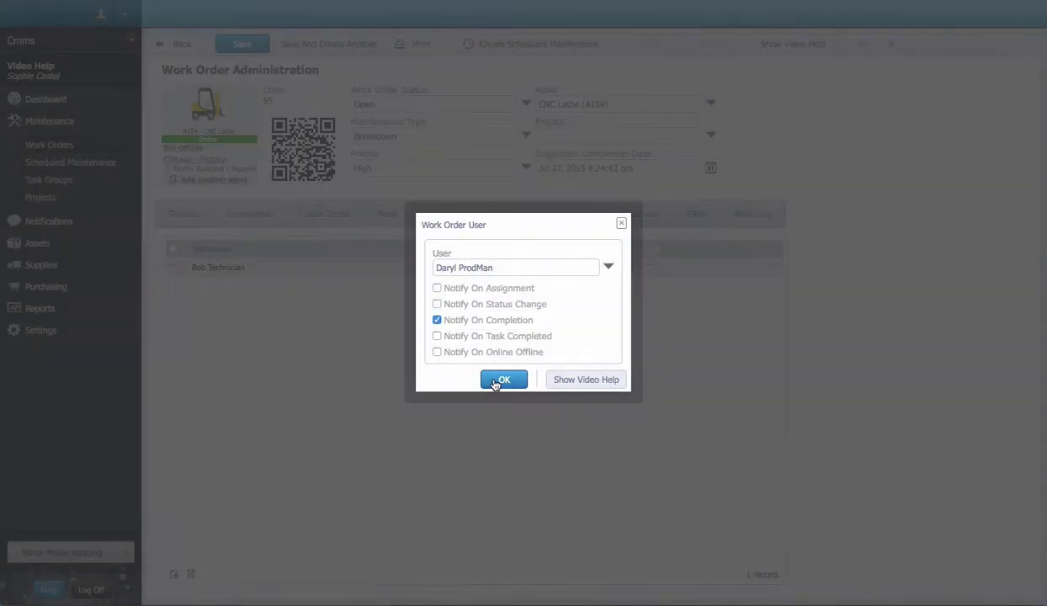
click(252, 43)
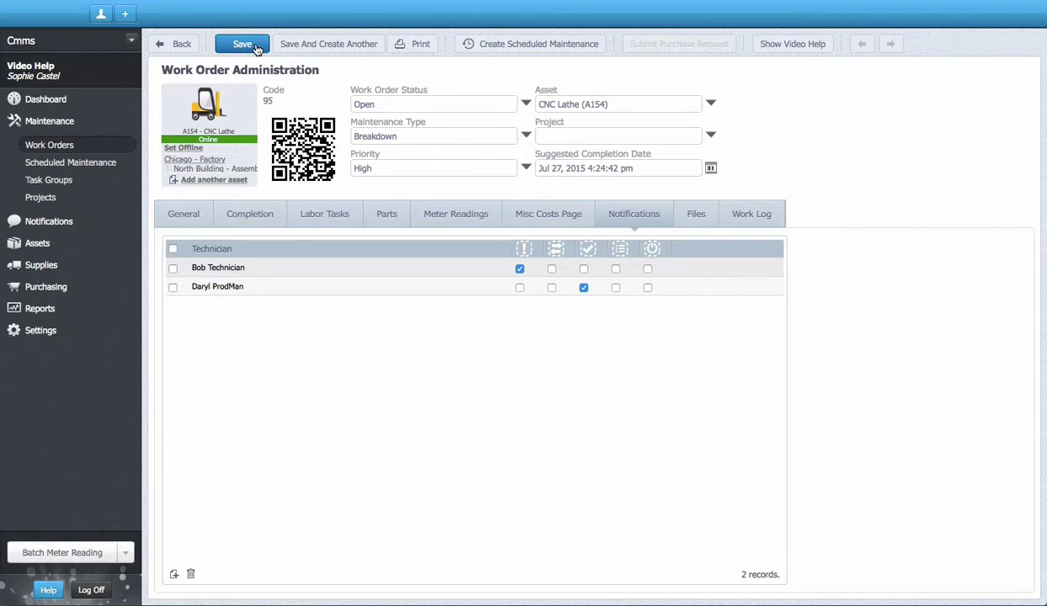
Step: Open the work order's file attachments and view the available attachment types
click(705, 224)
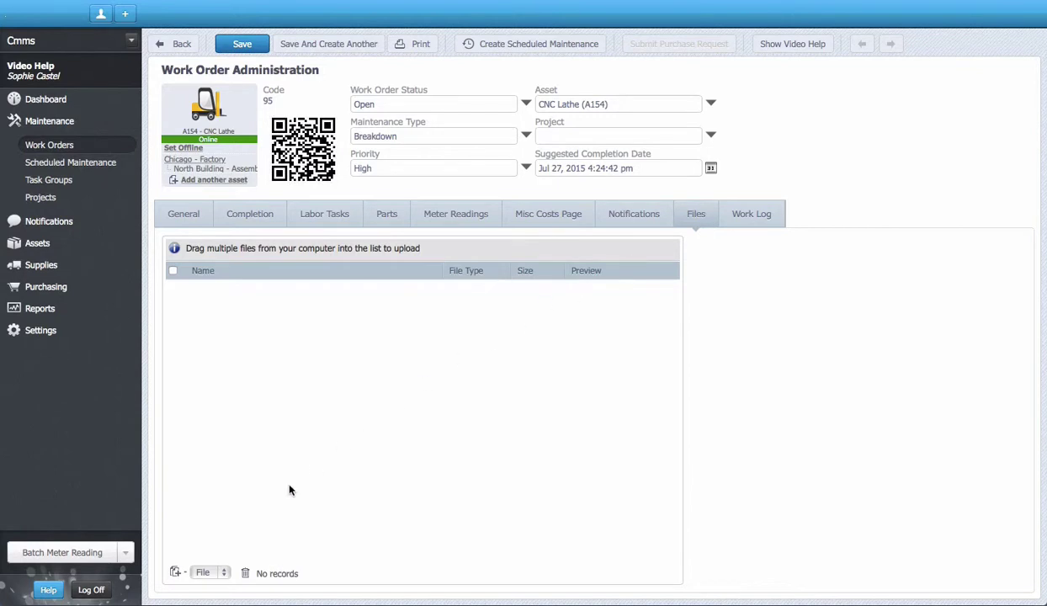
click(215, 572)
click(206, 523)
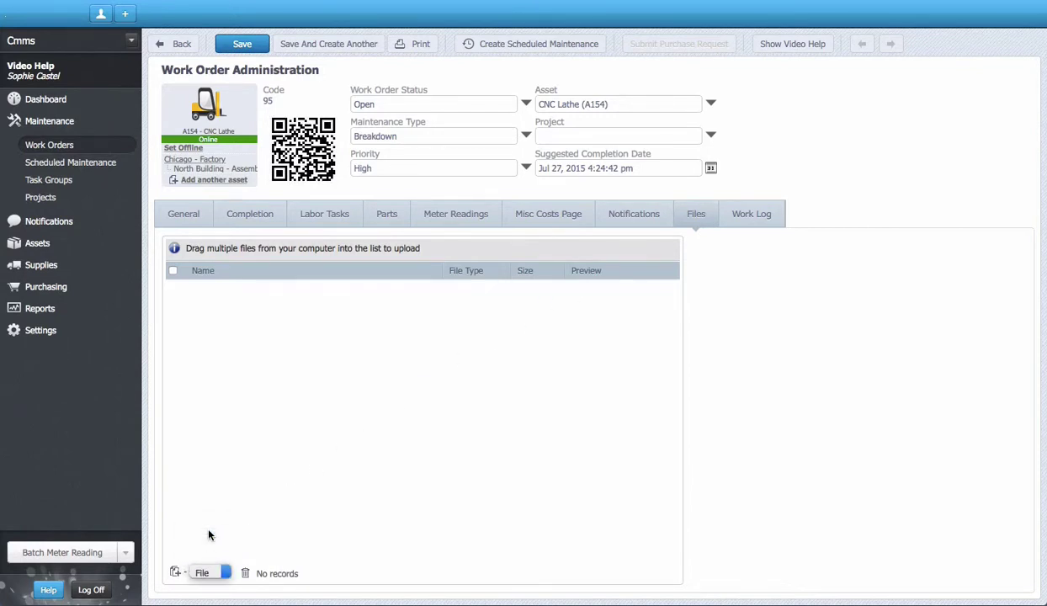
Step: Attach the CNC Lathe Operator's Manual PDF from the Desktop to the work order, and save the work order
click(175, 573)
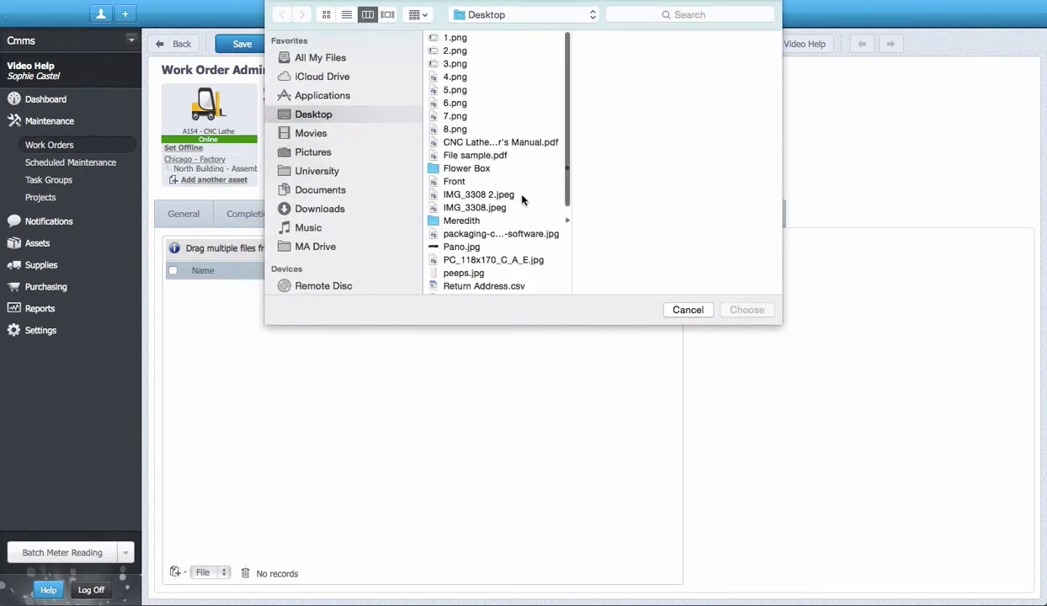
click(543, 142)
key(Return)
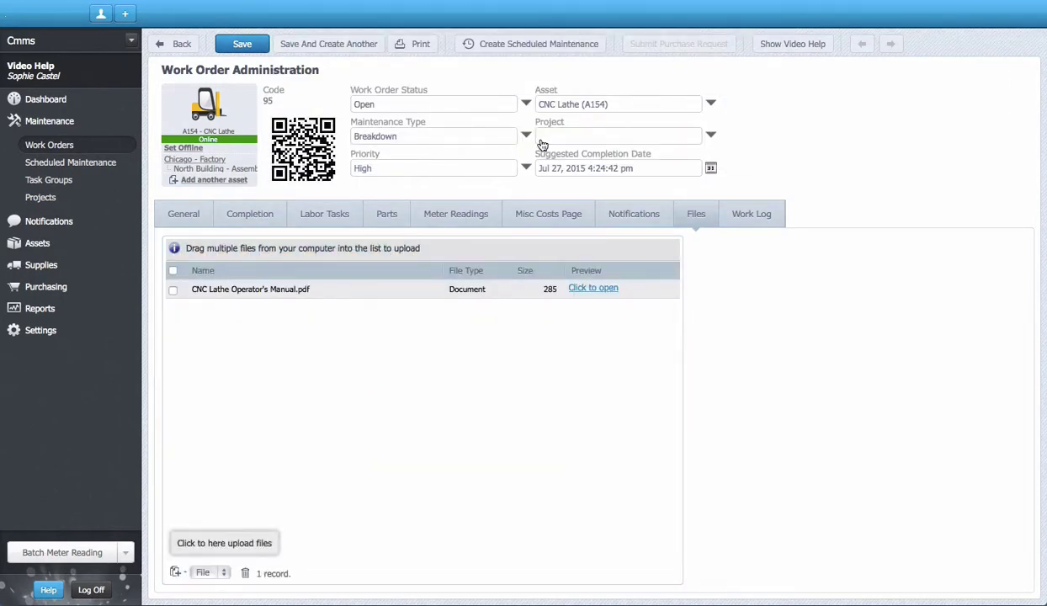
click(255, 45)
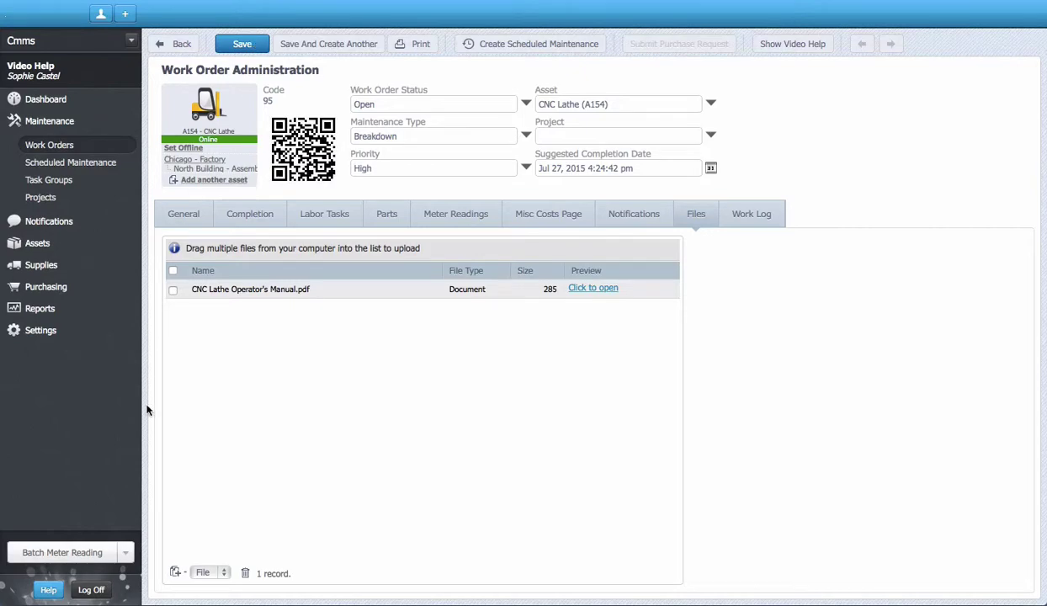
Step: Log off the current account and sign in as the assigned technician with the technician's user name and password
click(88, 589)
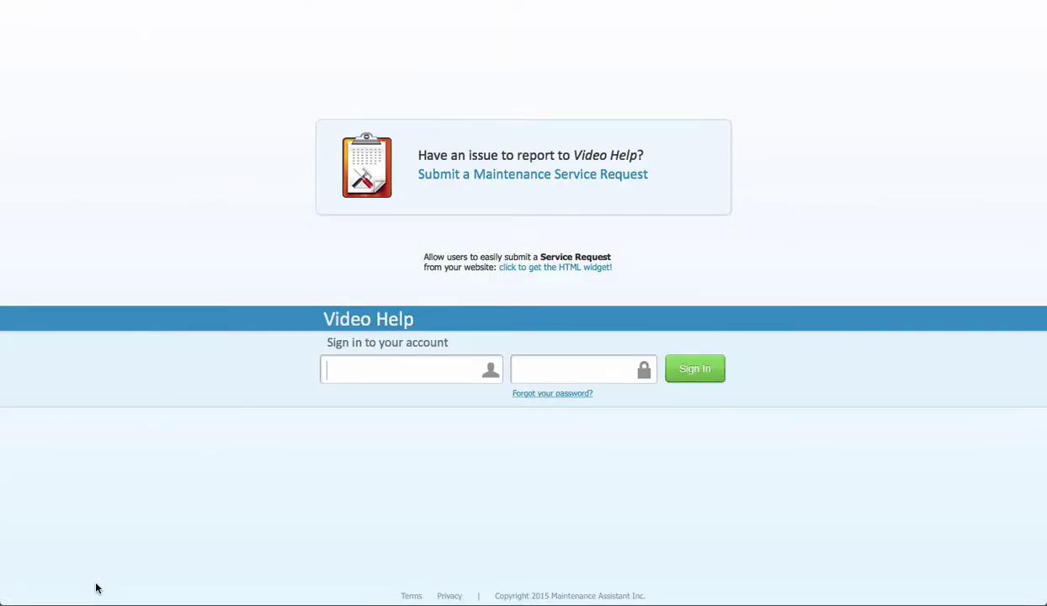
text(Bob)
key(Tab)
text(*****)
key(Return)
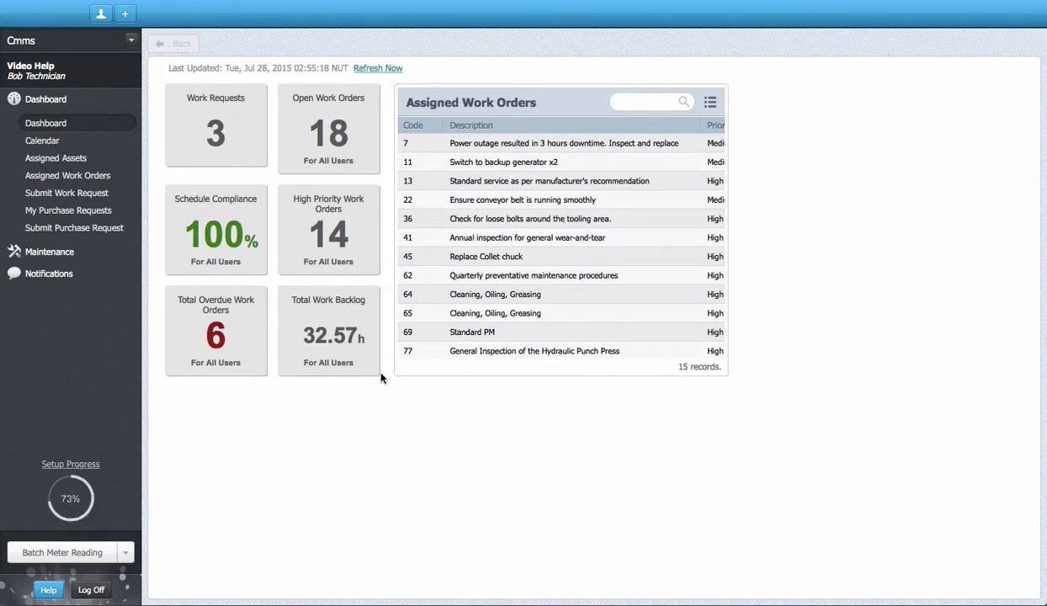
Step: Open the technician's assigned "System coolant leak" work order for the CNC Lathe and display its labor tasks
click(82, 182)
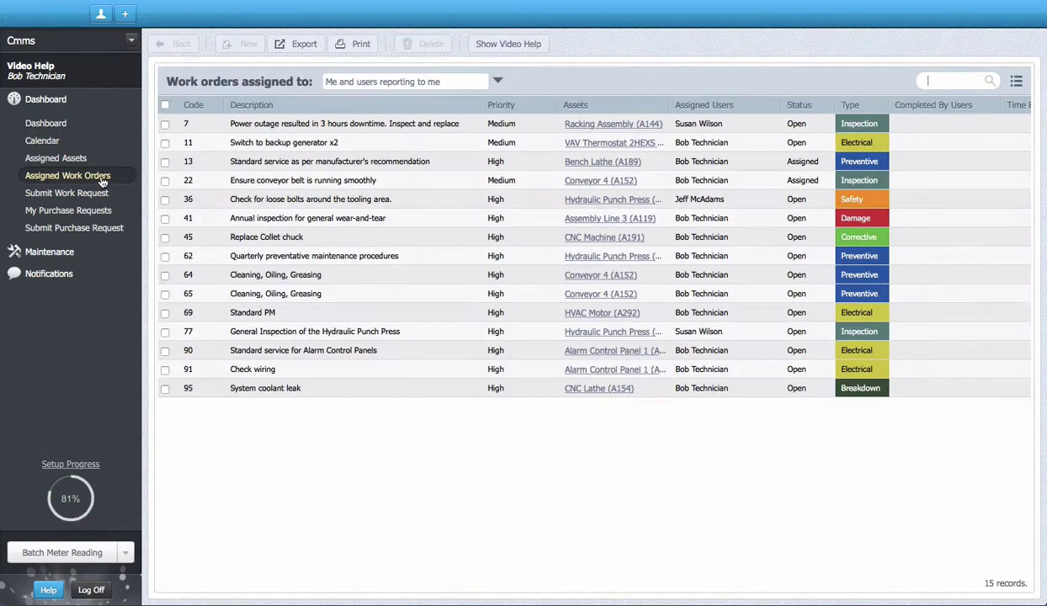
click(325, 390)
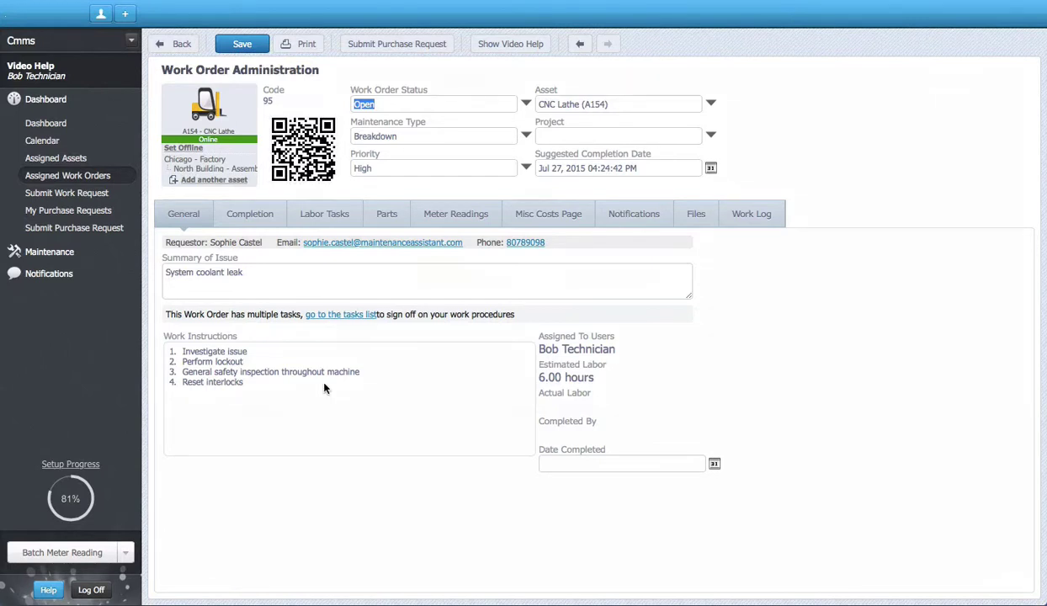
click(327, 225)
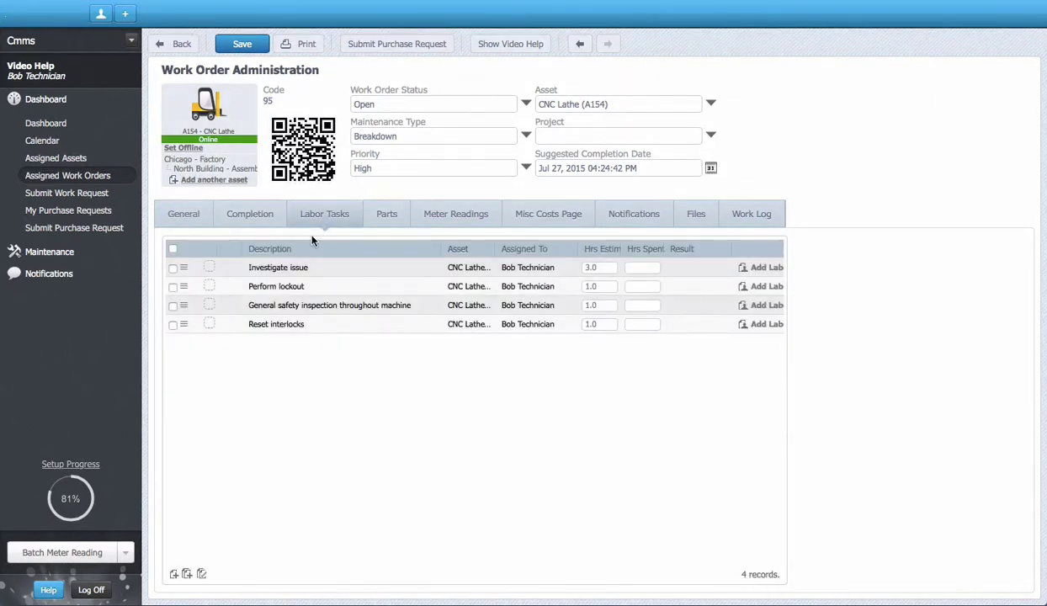
Step: Record the technician as the user who completed the Investigate issue task, and confirm the task
double_click(269, 269)
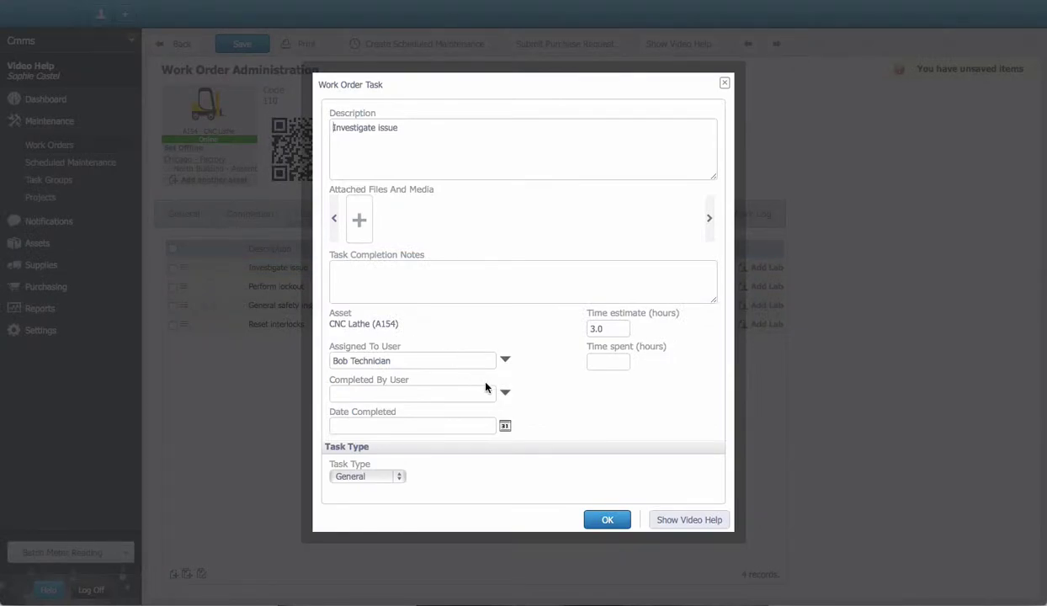
click(504, 392)
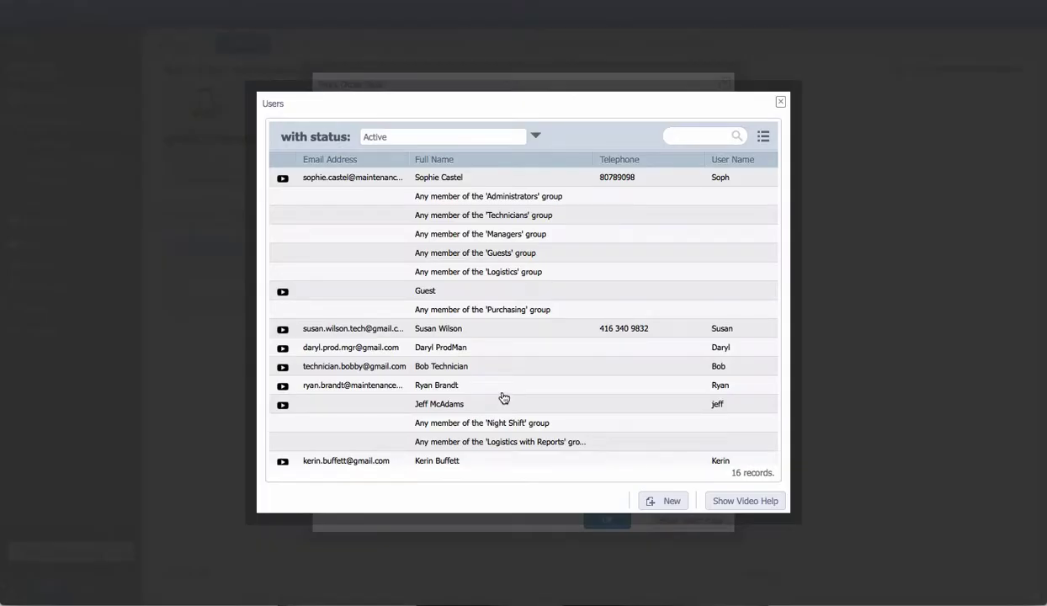
click(479, 369)
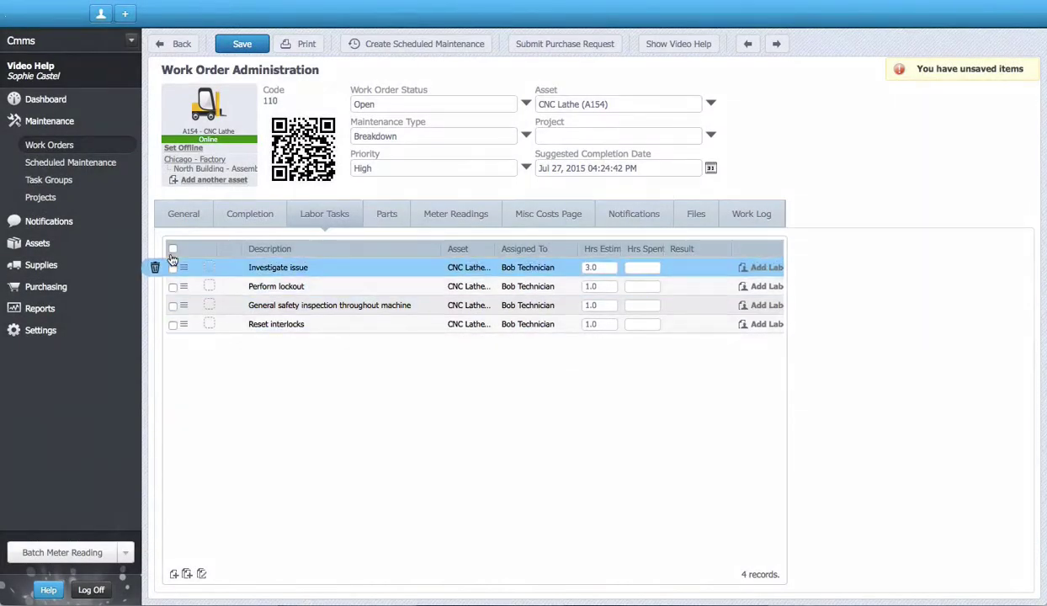
Step: Batch-update all four labor tasks with the technician as Completed By User, and confirm the changes
click(172, 287)
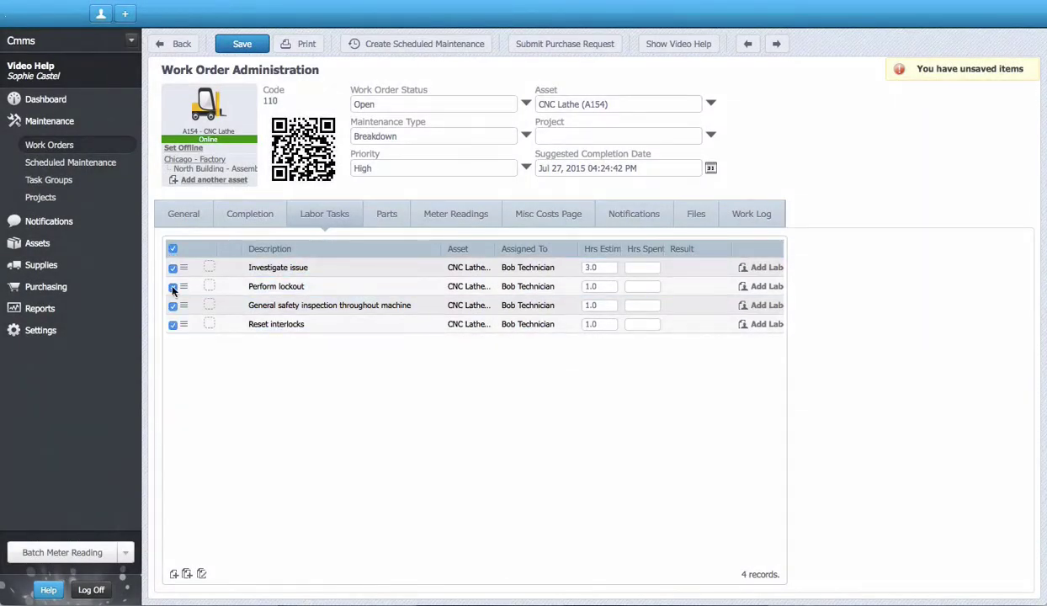
click(201, 574)
click(452, 202)
text(bob)
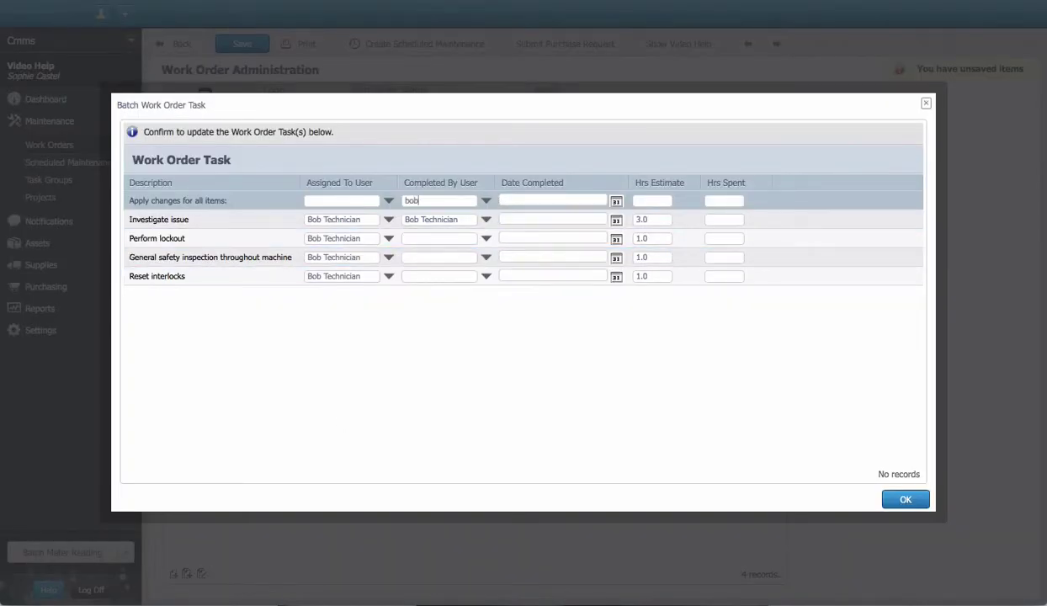
key(Return)
click(418, 177)
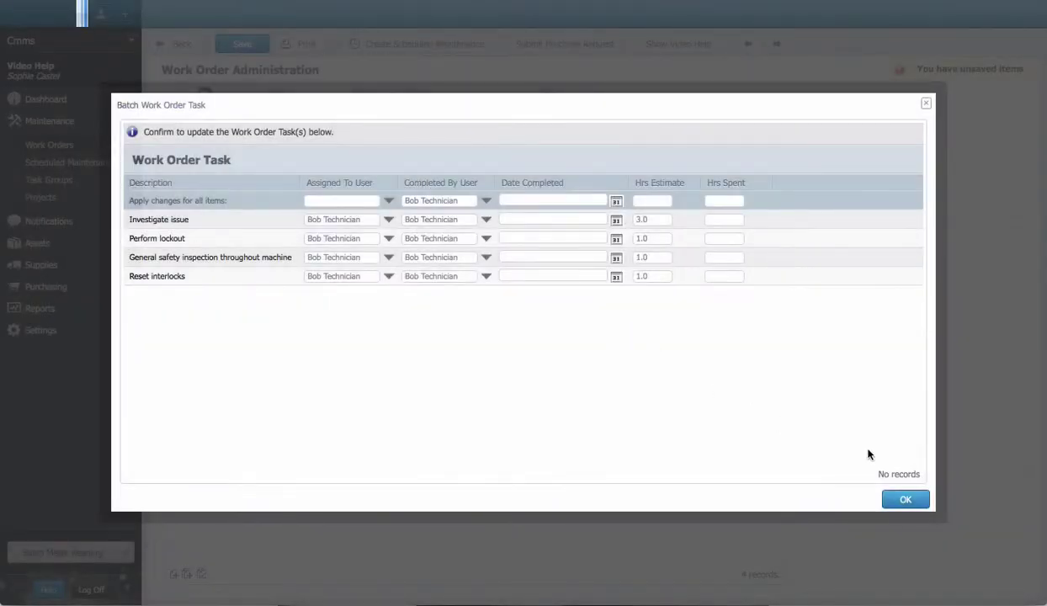
click(900, 500)
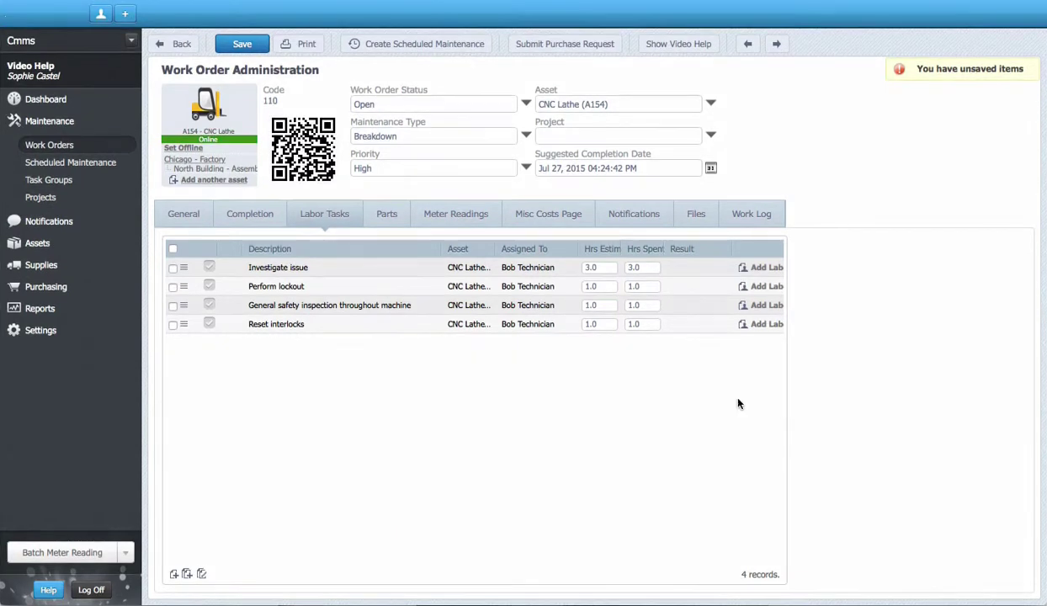
Step: Add the 1/2" Lead Screw (A190) from Storage to the work order's parts with an actual quantity used of 1
click(392, 221)
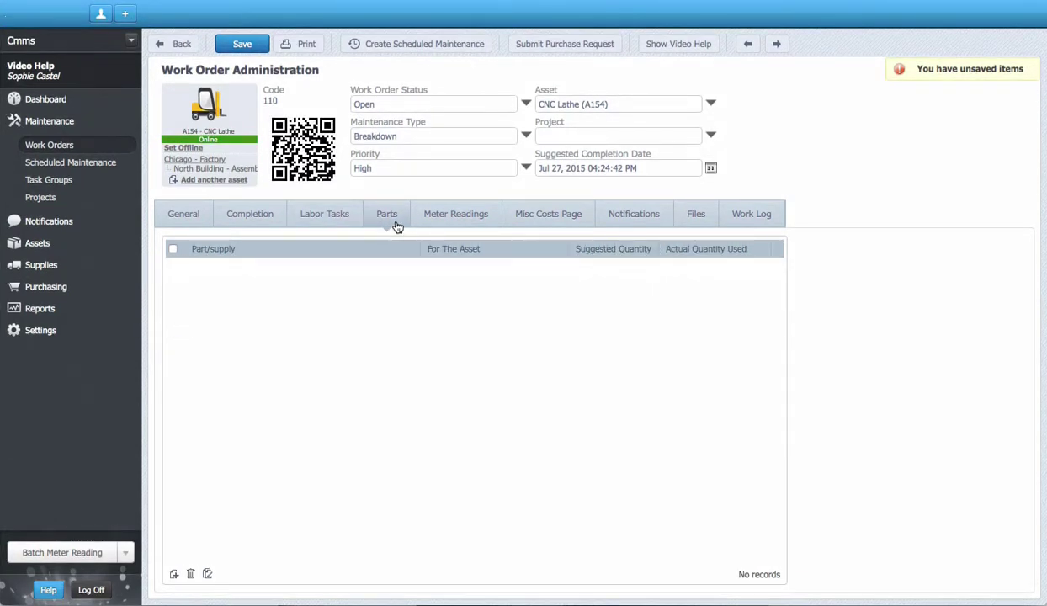
click(173, 574)
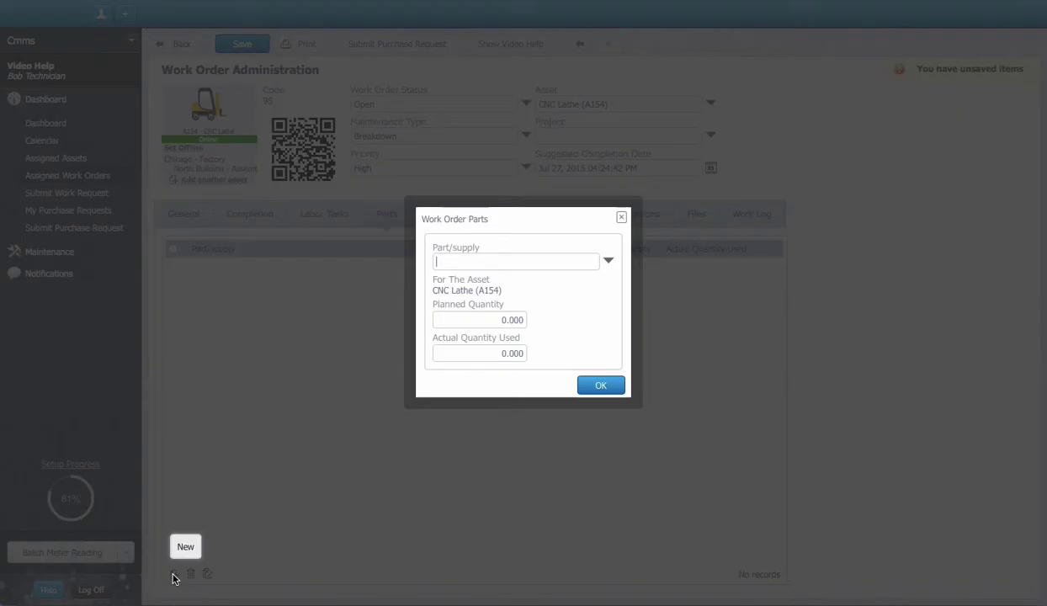
text(1/2)
key(Return)
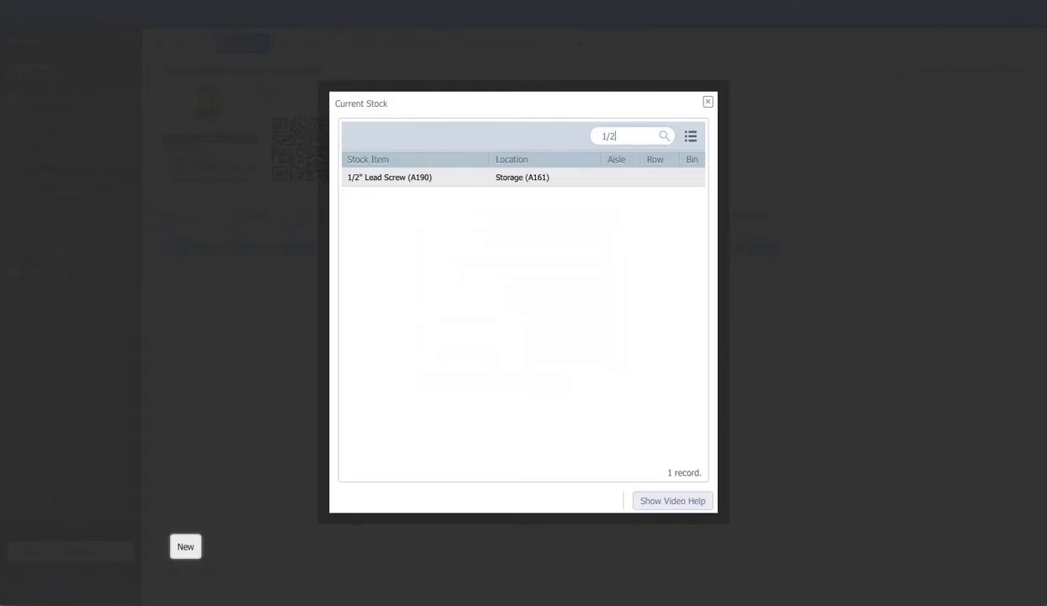
double_click(432, 181)
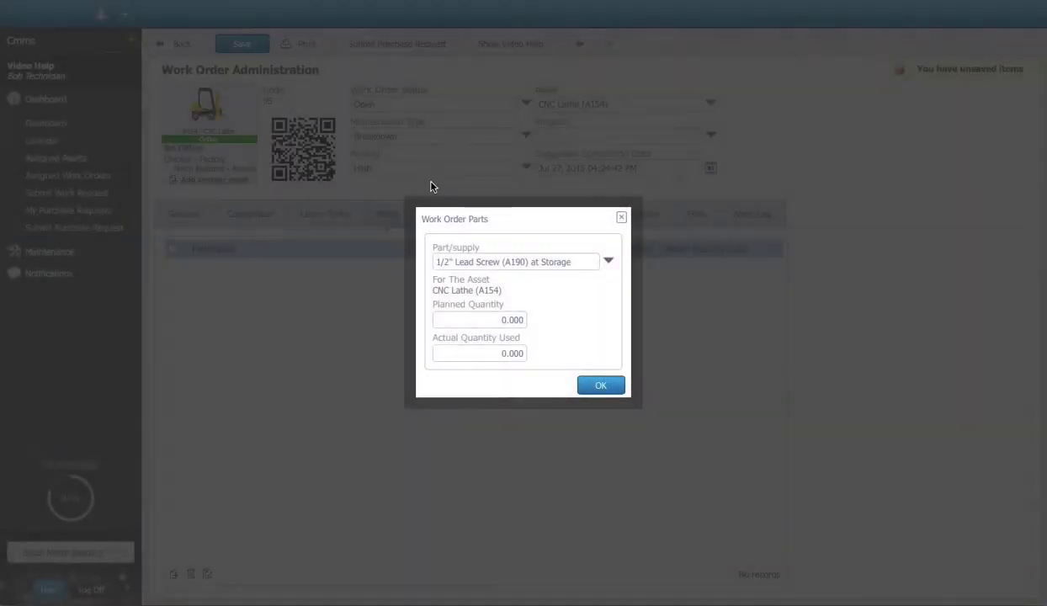
drag(478, 355, 530, 355)
text(1)
click(585, 385)
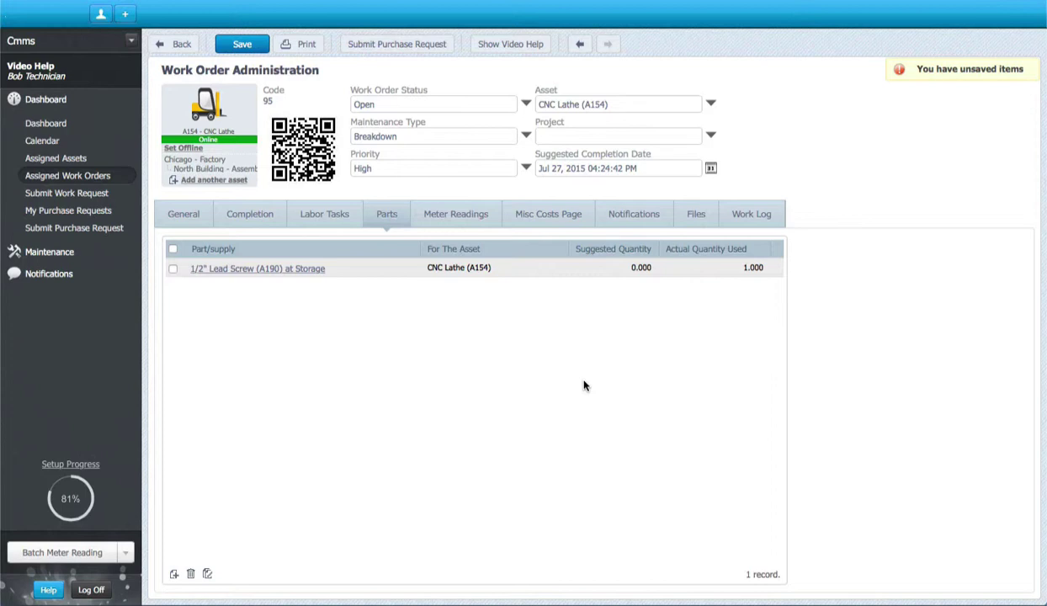
Step: Add an Emergency Shipping miscellaneous cost described as "Emergency order" with an actual total cost of 12.34
click(538, 220)
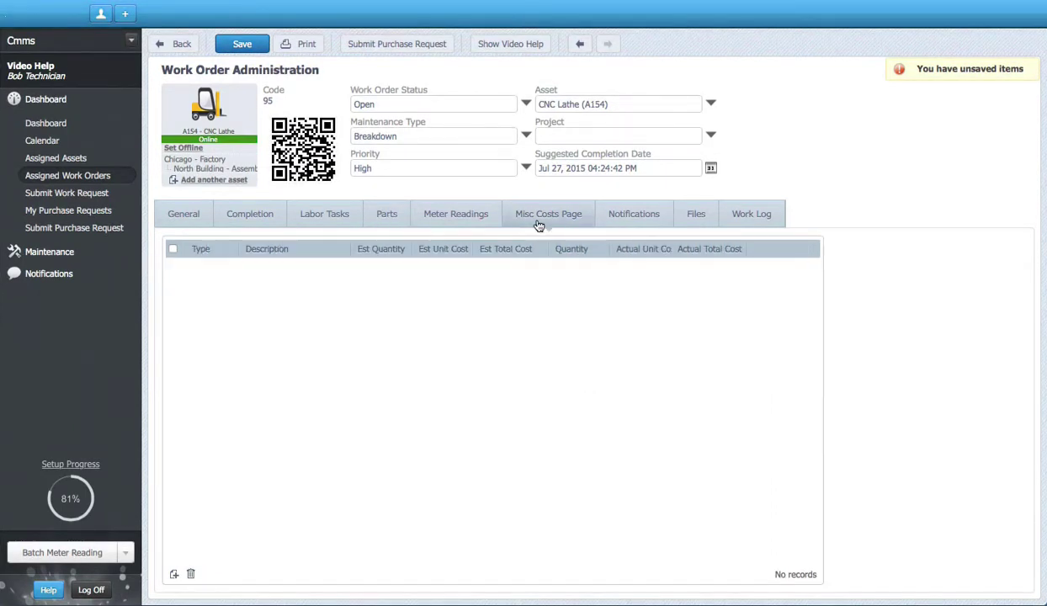
click(175, 573)
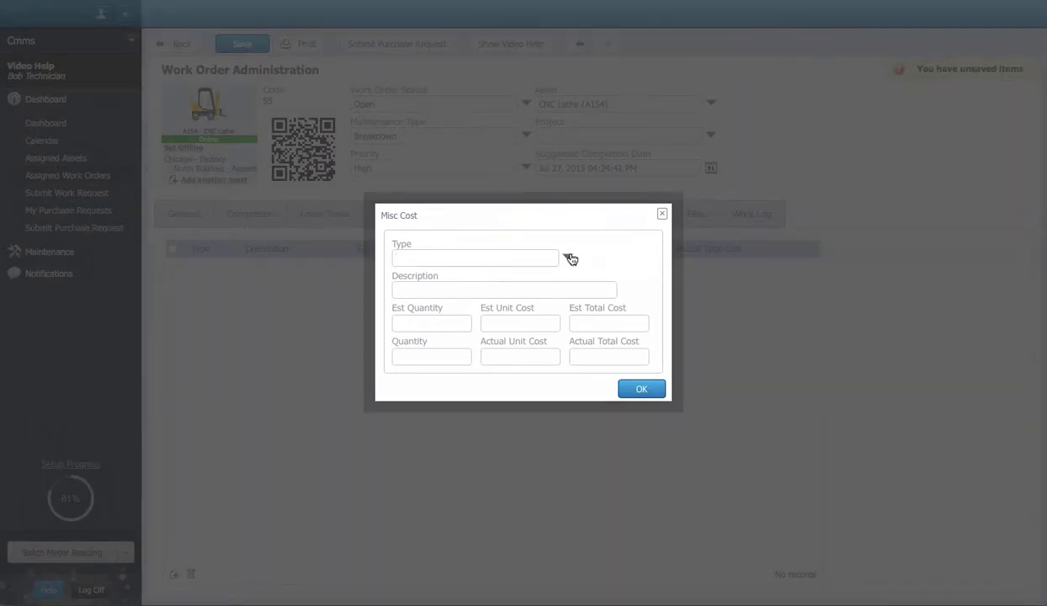
click(569, 257)
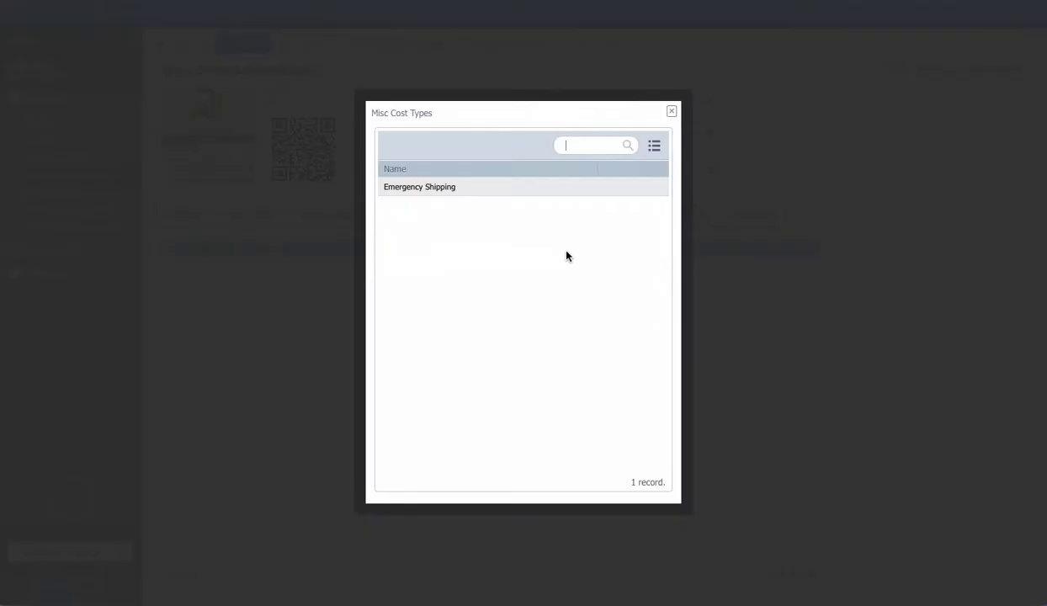
double_click(503, 196)
click(488, 289)
text(Emergency order)
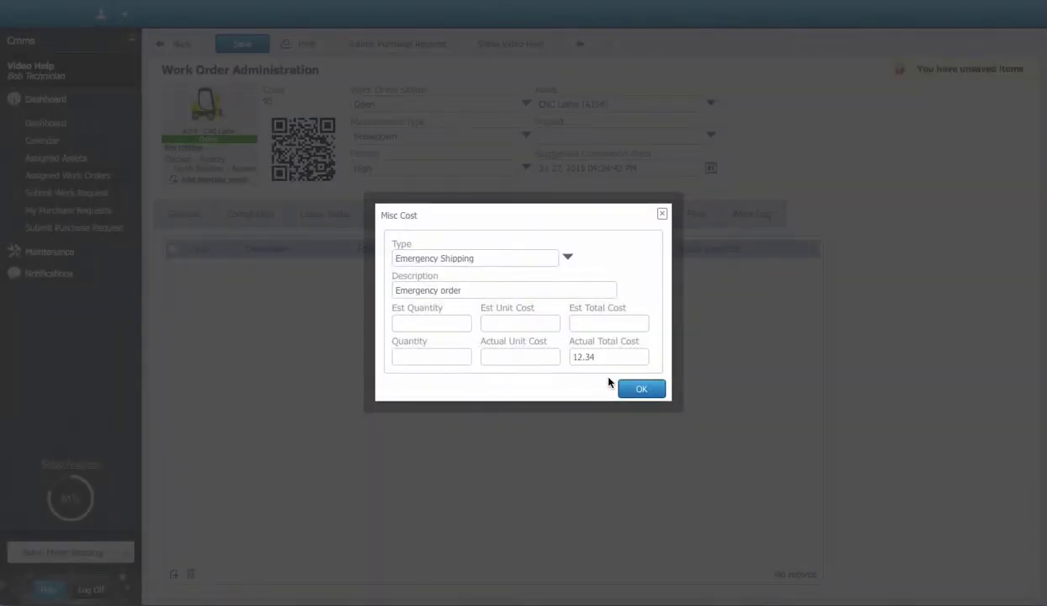
click(639, 390)
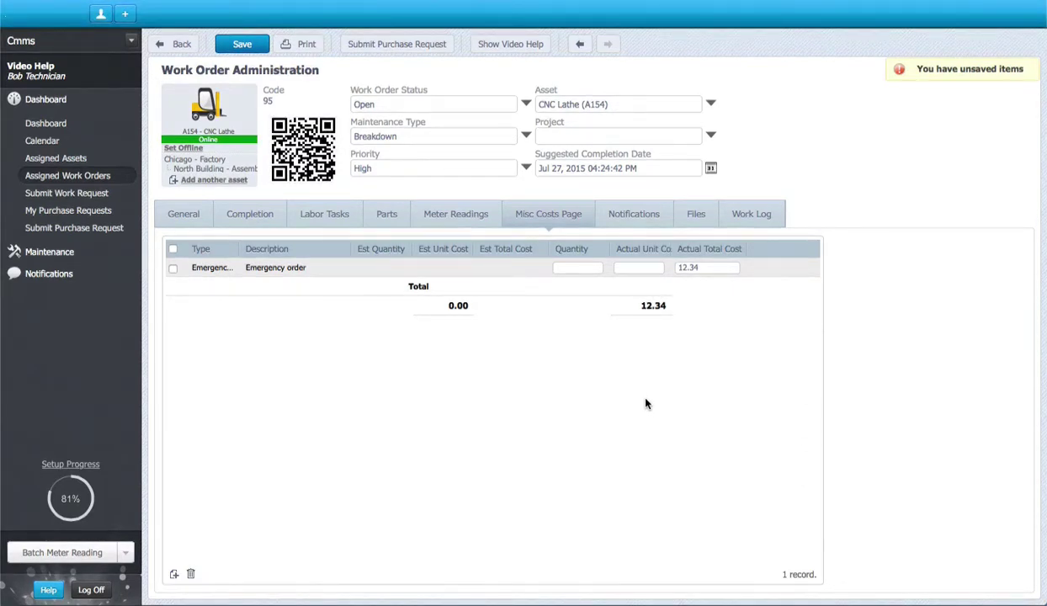
Step: Add a meter reading of 12834 in ProductionHours for the CNC Lathe
click(457, 216)
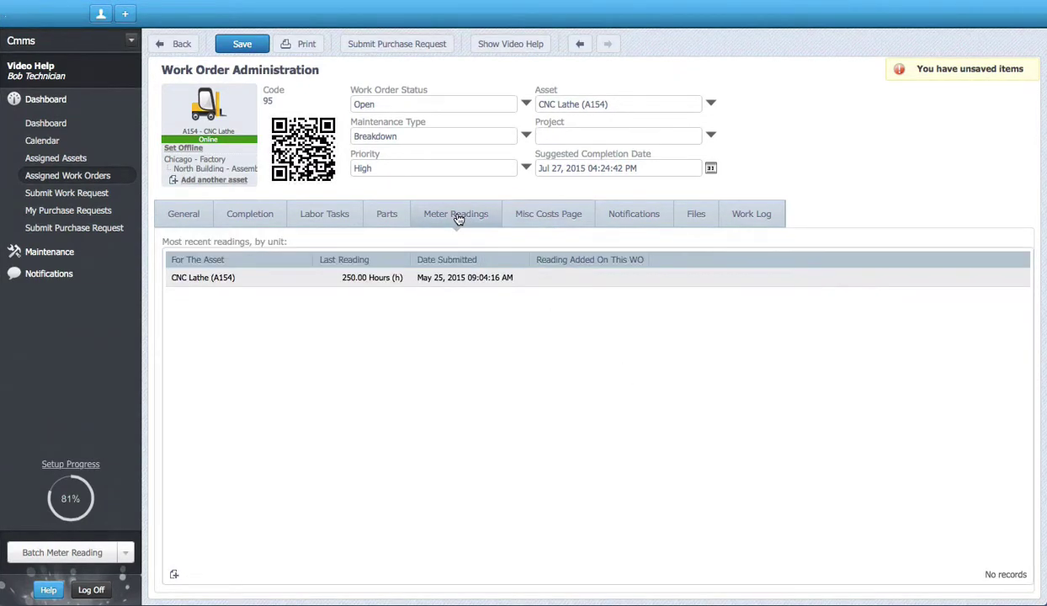
click(174, 577)
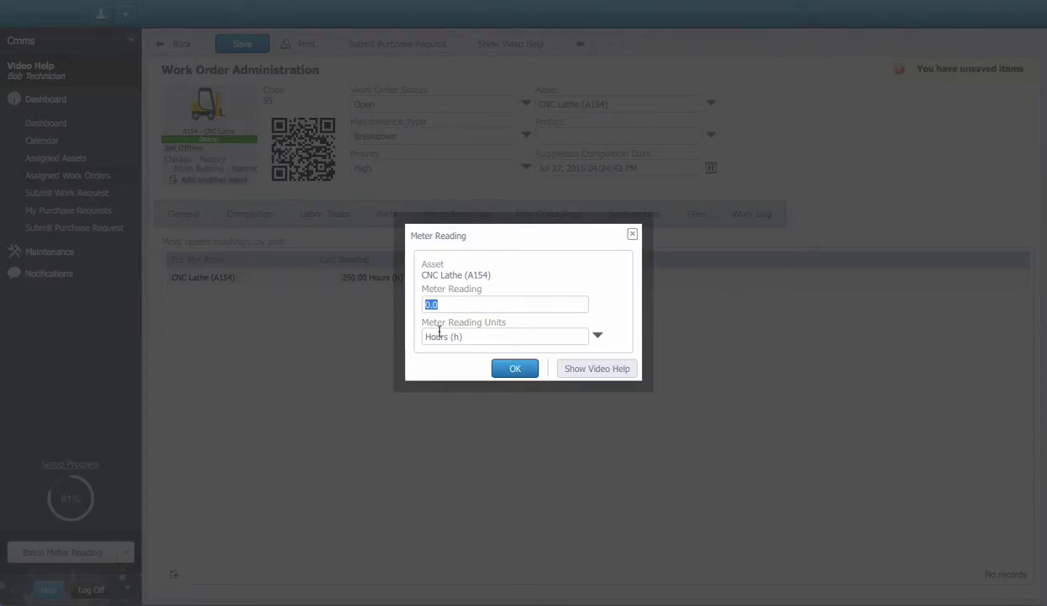
text(12834)
click(597, 335)
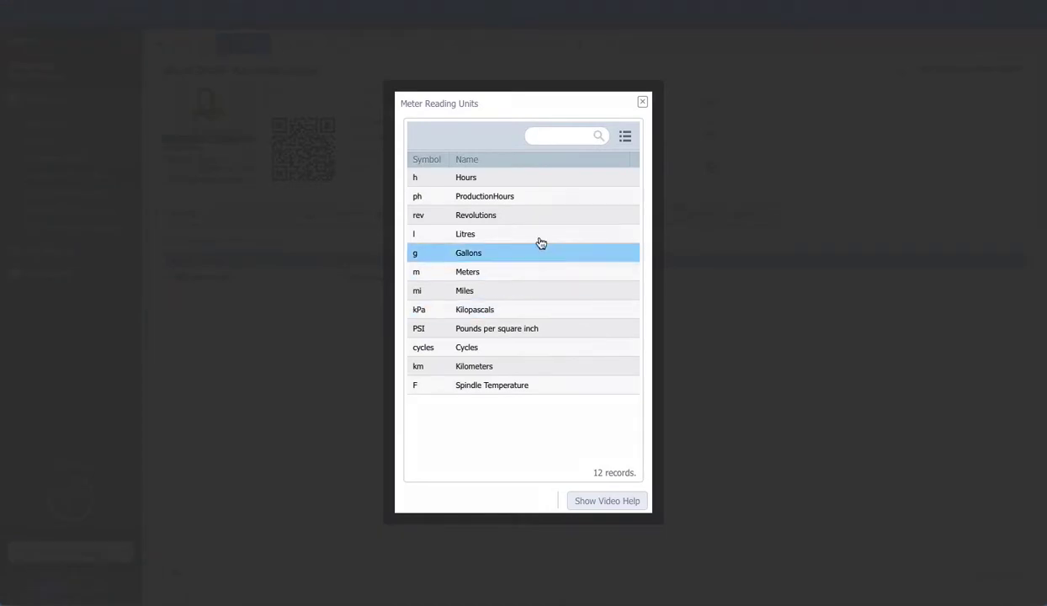
click(505, 196)
click(509, 368)
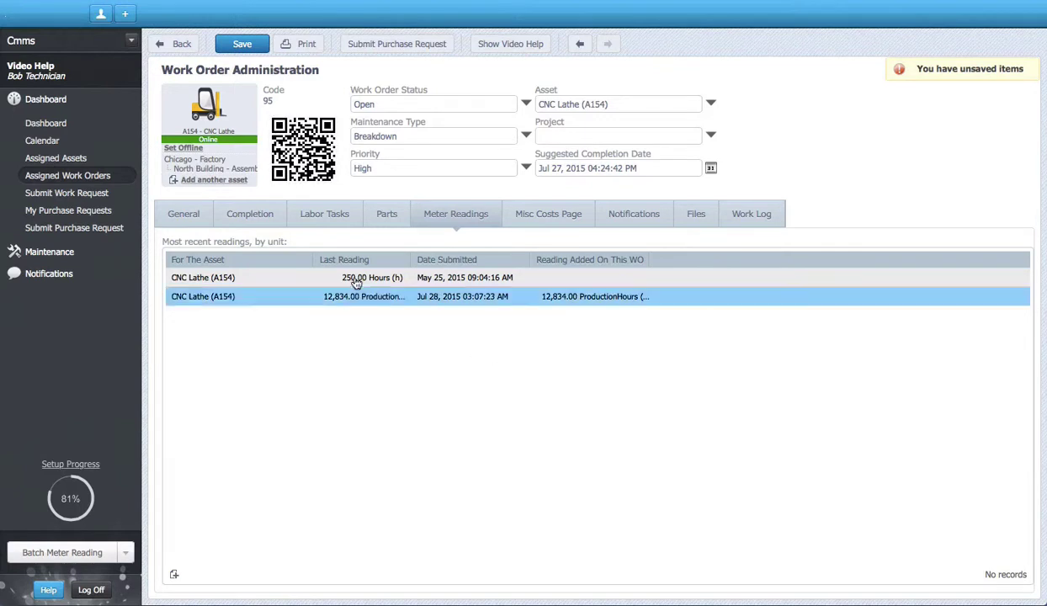
Step: Paste the copied repair summary into the completion notes, and save the work order with the status Closed, Completed
click(251, 221)
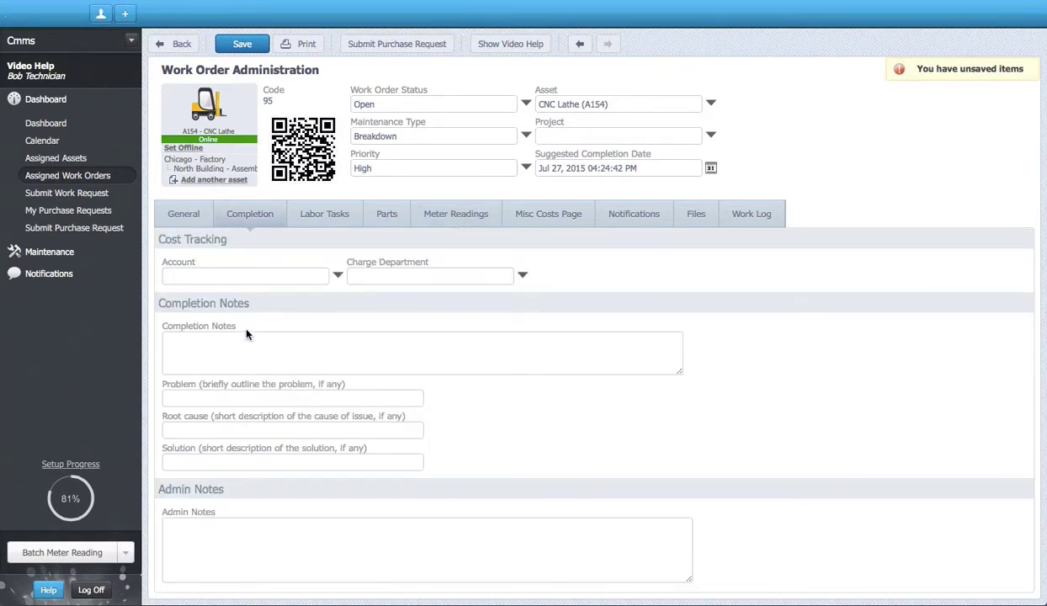
key(ctrl+v)
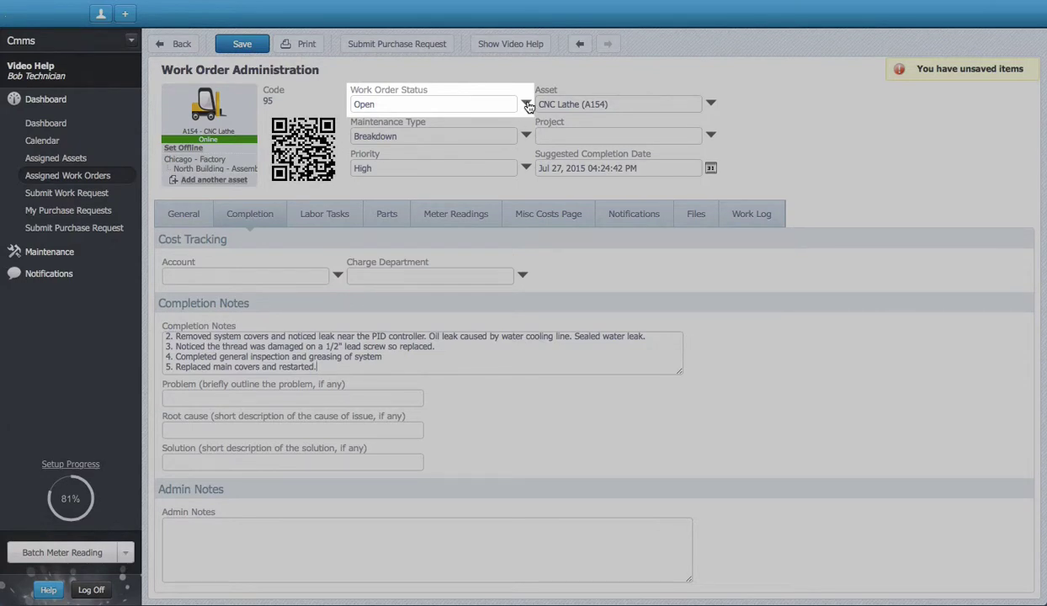
click(526, 103)
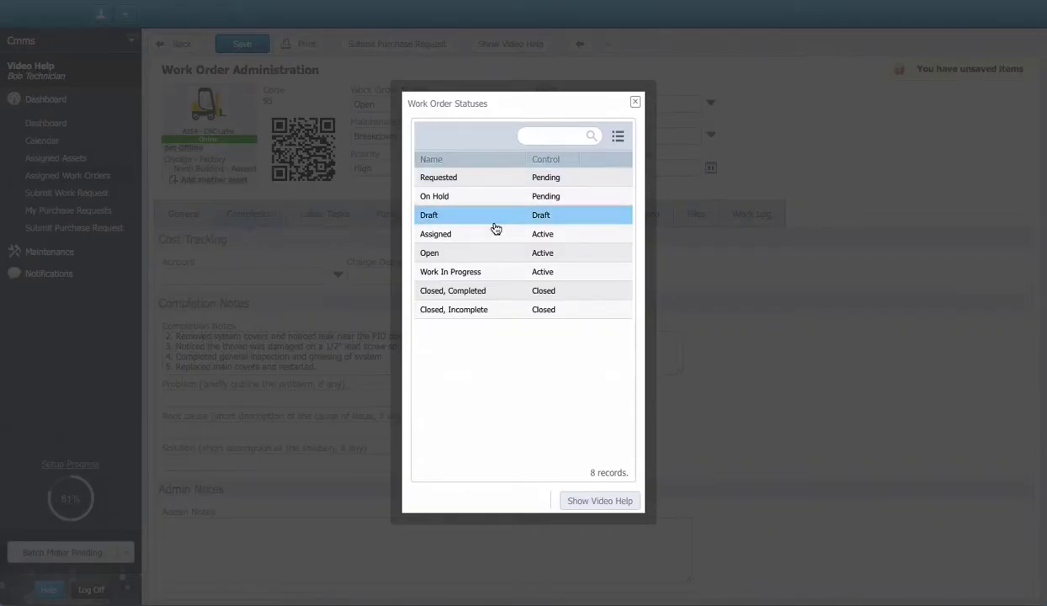
click(491, 293)
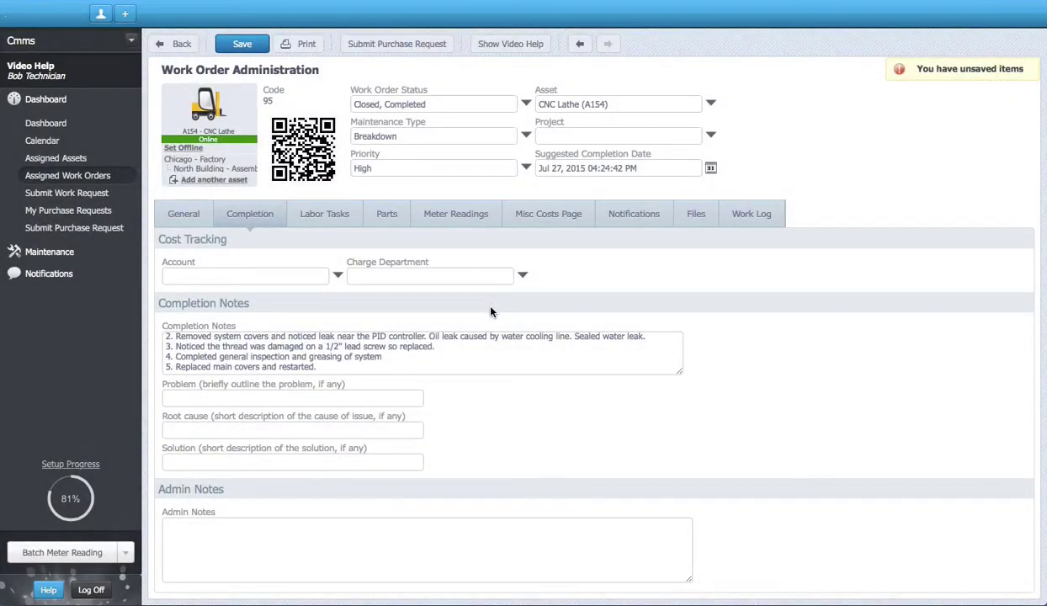
click(238, 44)
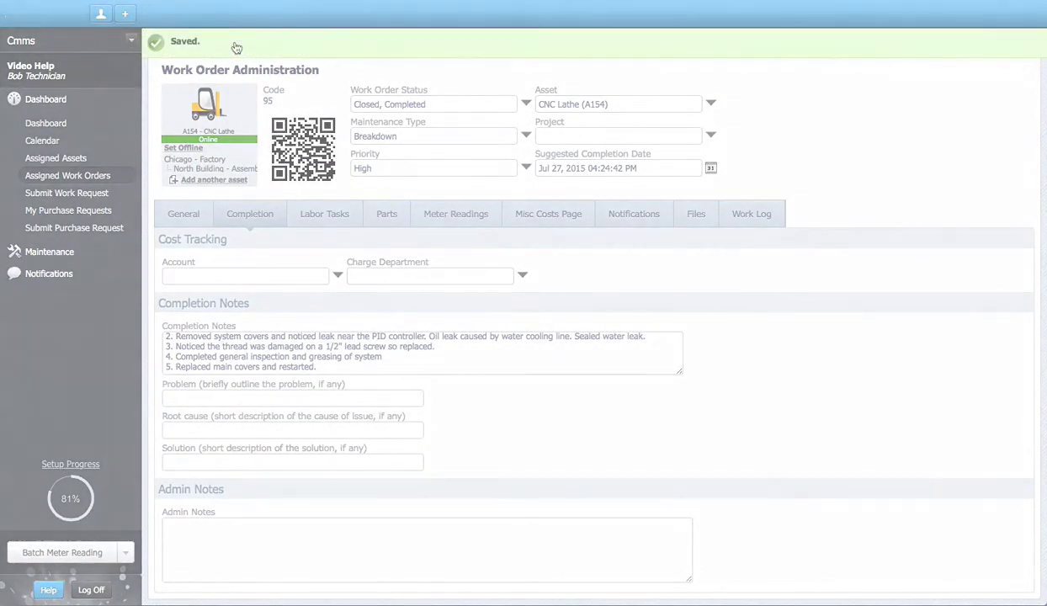